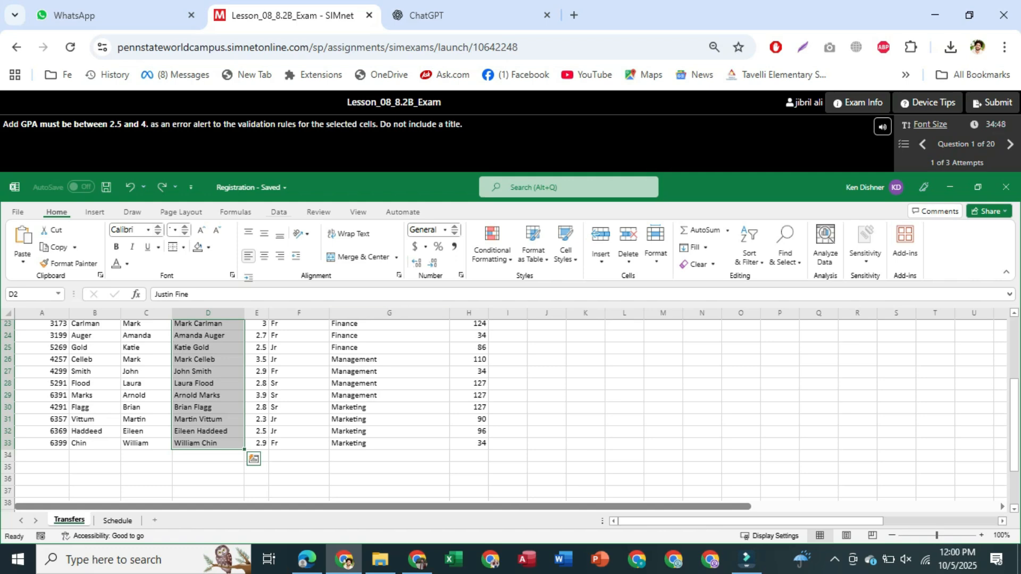
Open the data validation error alert settings for the selected column D cells and set the alert style to Warning
{"action": "left_click", "coordinate": [279, 212]}
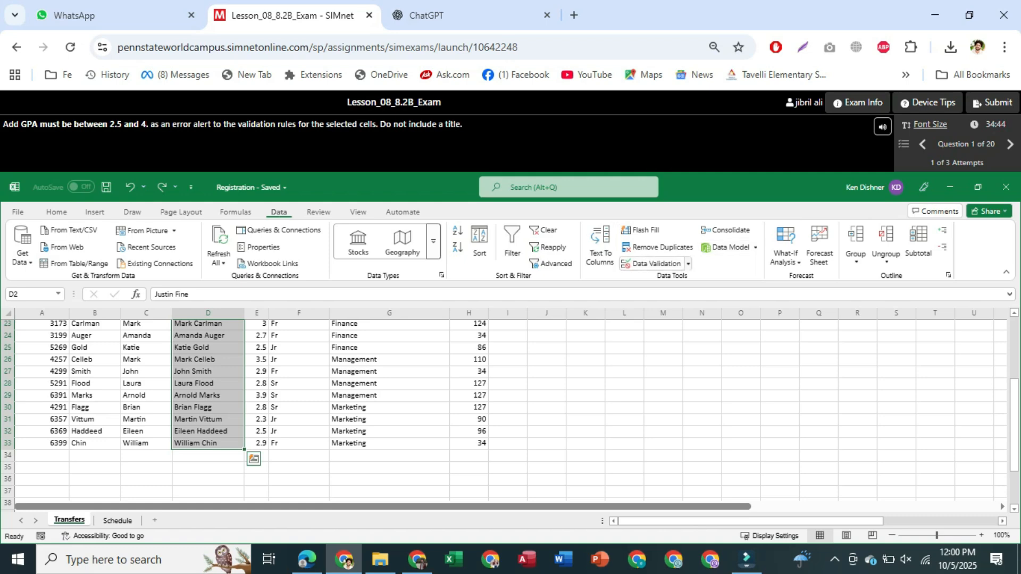
{"action": "left_click", "coordinate": [688, 263]}
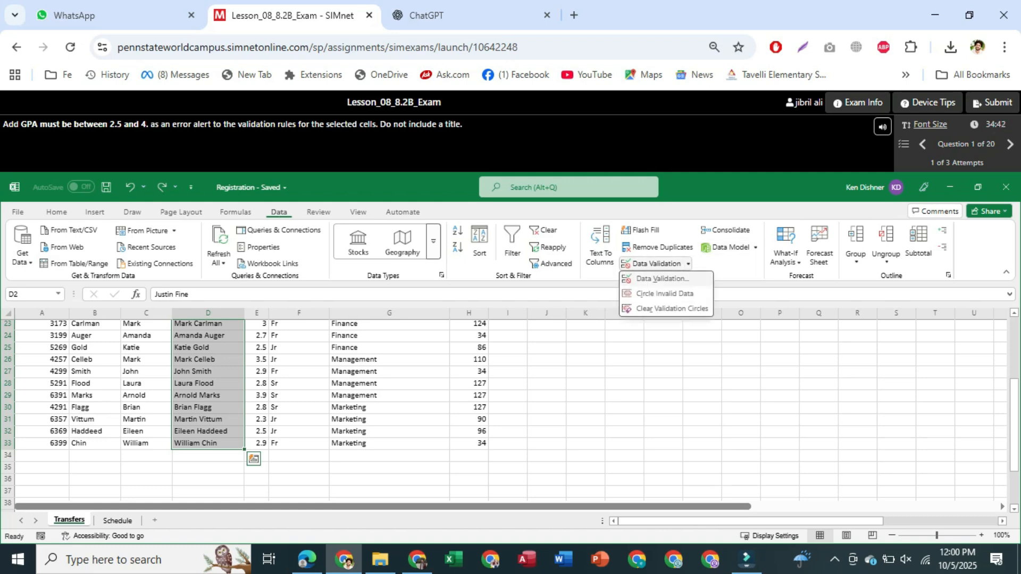
{"action": "left_click", "coordinate": [661, 279]}
{"action": "left_click", "coordinate": [506, 248]}
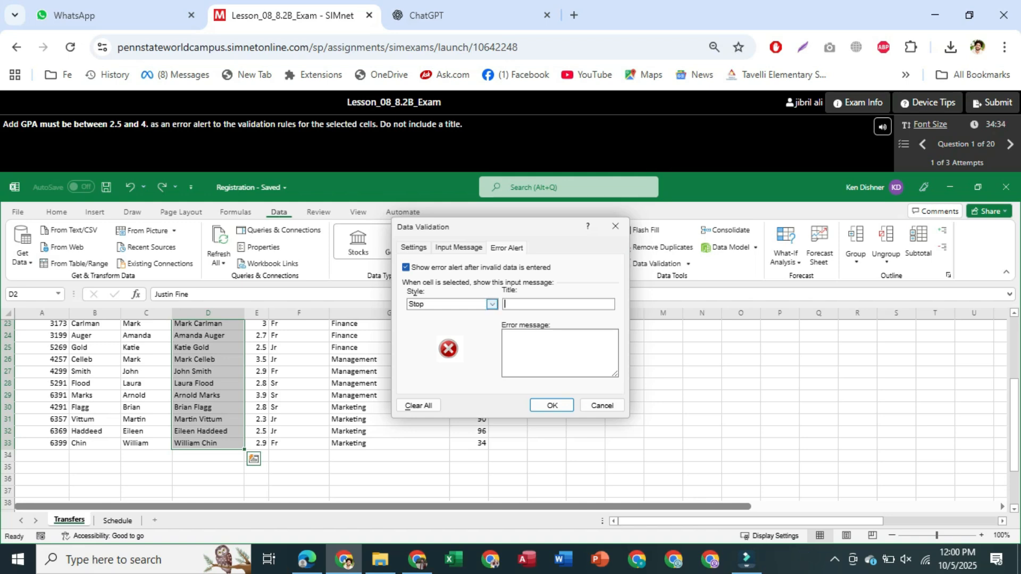
{"action": "left_click", "coordinate": [492, 305]}
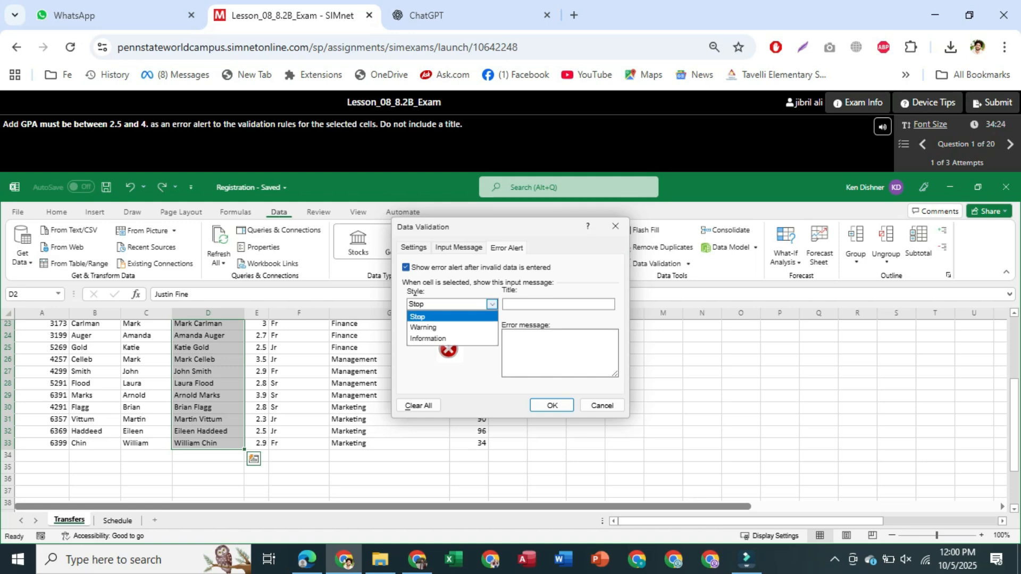
{"action": "left_click", "coordinate": [423, 327]}
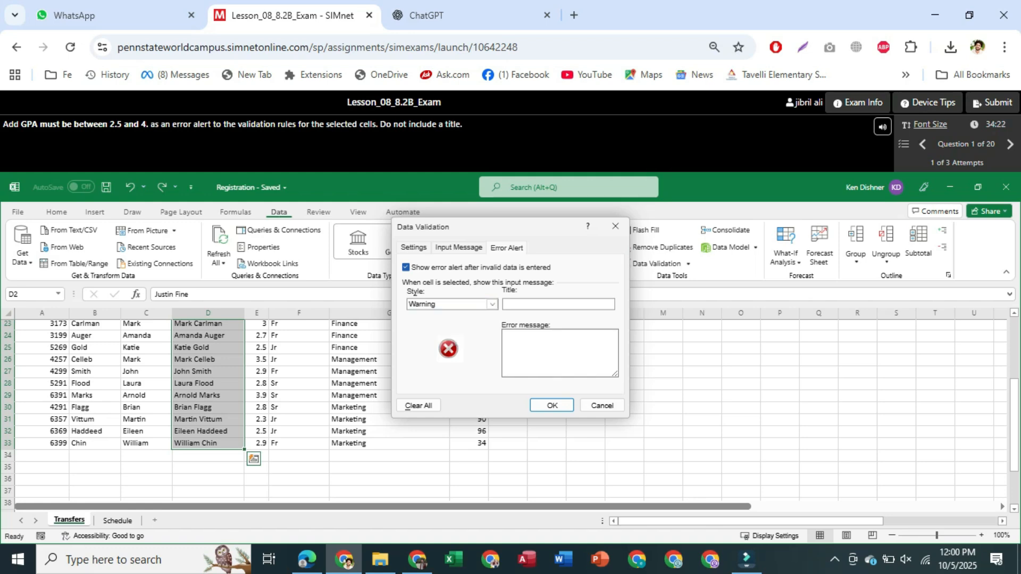
{"action": "left_click", "coordinate": [532, 304]}
{"action": "type", "text": "GPA must "}
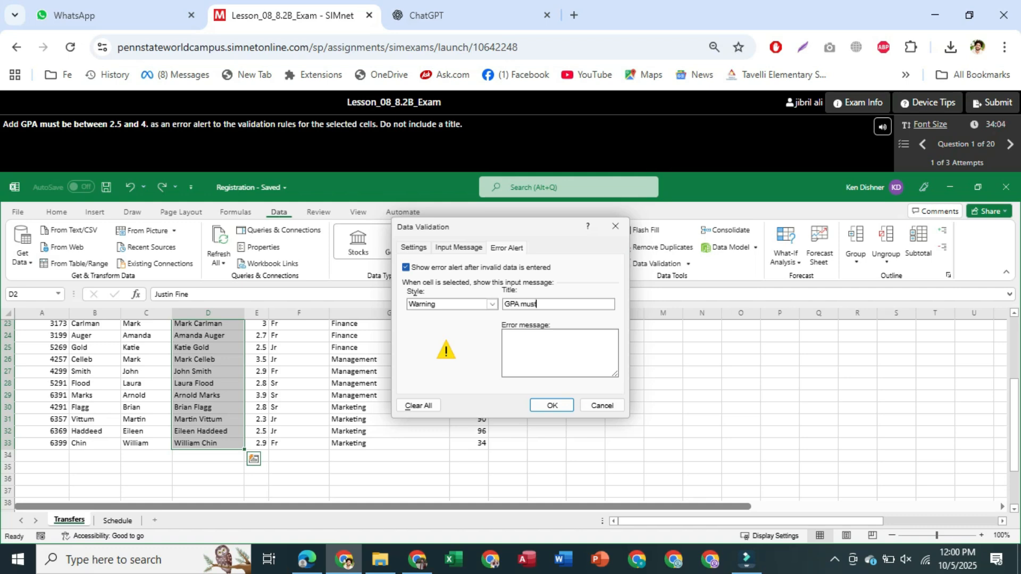
{"action": "type", "text": "be 2.5 and 4."}
{"action": "key", "text": "ctrl+shift+Left"}
{"action": "key", "text": "ctrl+shift+Left"}
{"action": "key", "text": "ctrl+shift+Left"}
{"action": "key", "text": "ctrl+shift+Left"}
{"action": "key", "text": "ctrl+shift+Left"}
{"action": "key", "text": "ctrl+shift+Left"}
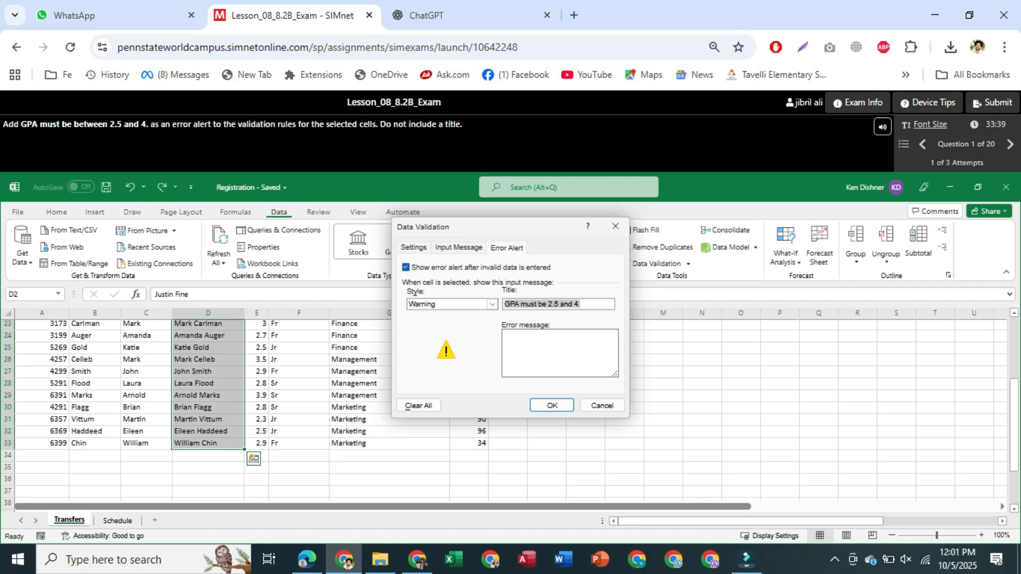
{"action": "key", "text": "BackSpace"}
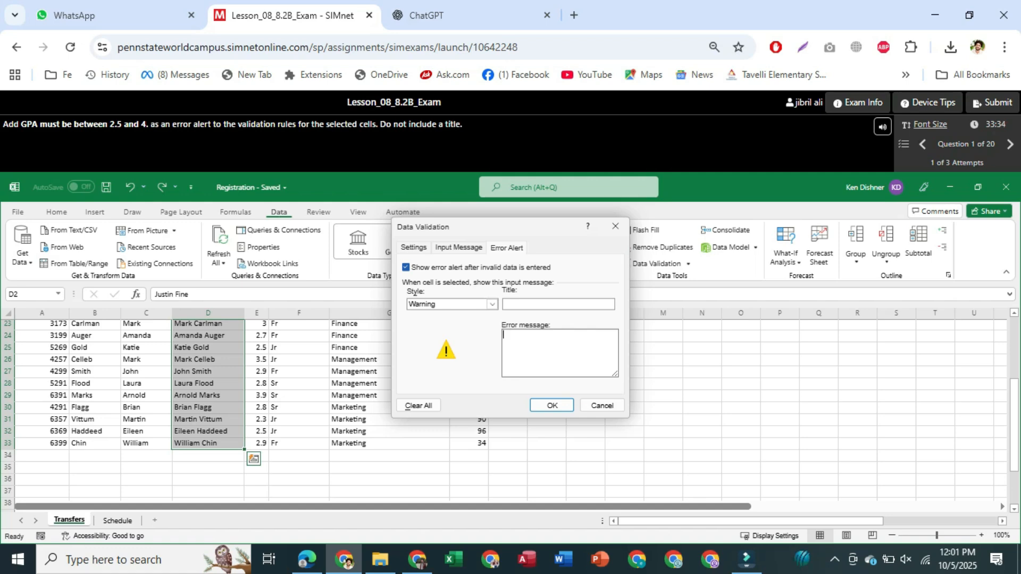
Try to apply an untitled Warning error message giving the GPA limits 2.5 and 4 to the selected cells
{"action": "key", "text": "Tab"}
{"action": "type", "text": "GPA must be"}
{"action": "key", "text": "alt+Tab"}
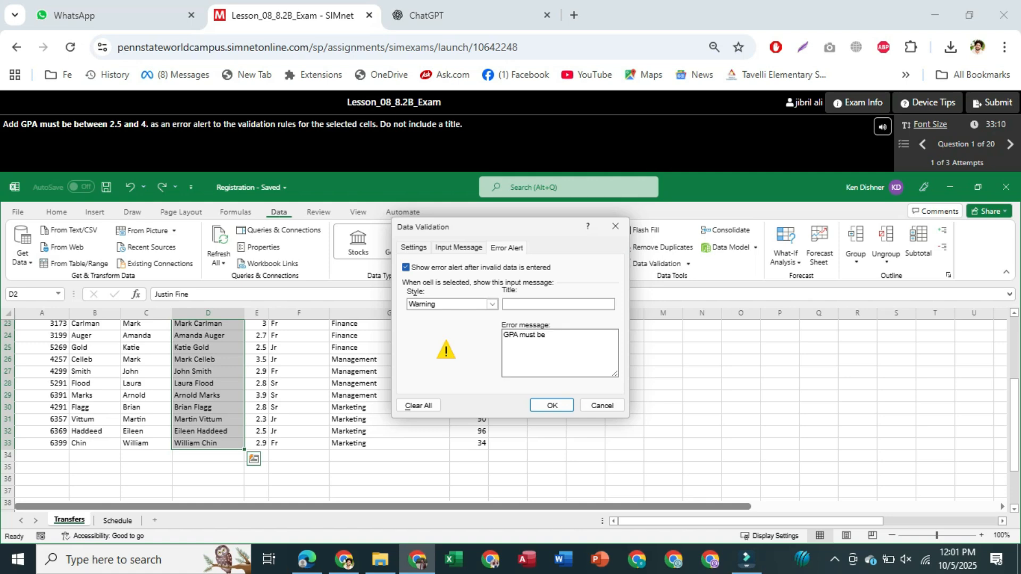
{"action": "key", "text": "alt+Tab"}
{"action": "type", "text": "weer"}
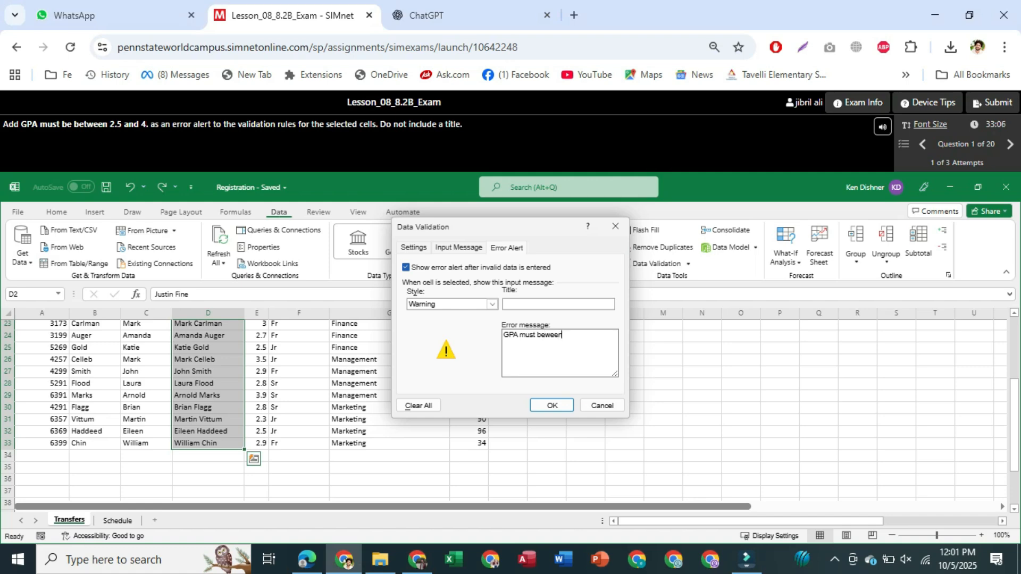
{"action": "type", "text": " 2.5 and 4."}
{"action": "key", "text": "Return"}
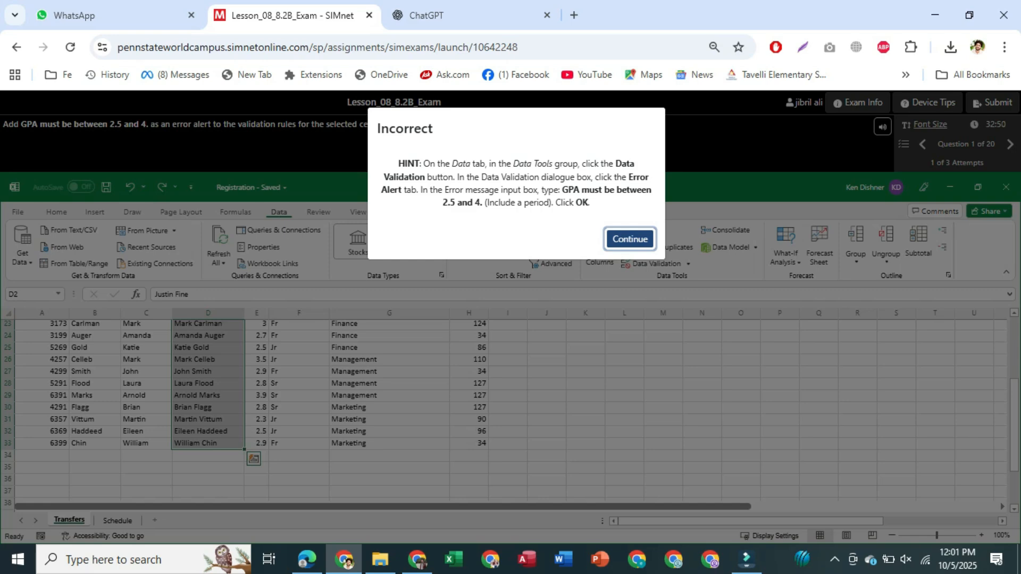
{"action": "key", "text": "Return"}
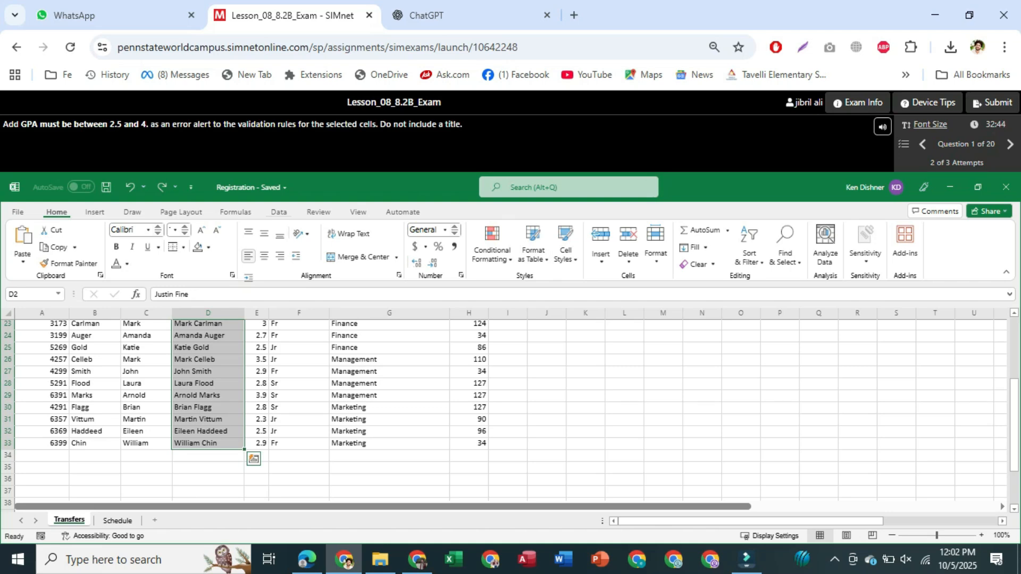
Add an untitled Stop error alert with the message "GPA must be between 2.5 and 4." to the selected cells' validation and continue to question 2
{"action": "left_click", "coordinate": [279, 212]}
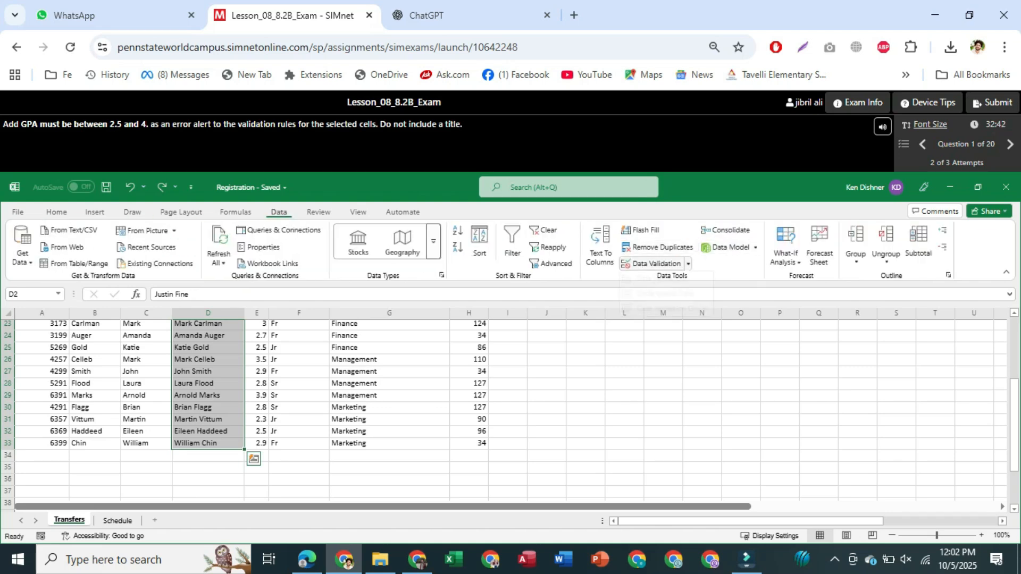
{"action": "left_click", "coordinate": [656, 264]}
{"action": "left_click", "coordinate": [655, 279]}
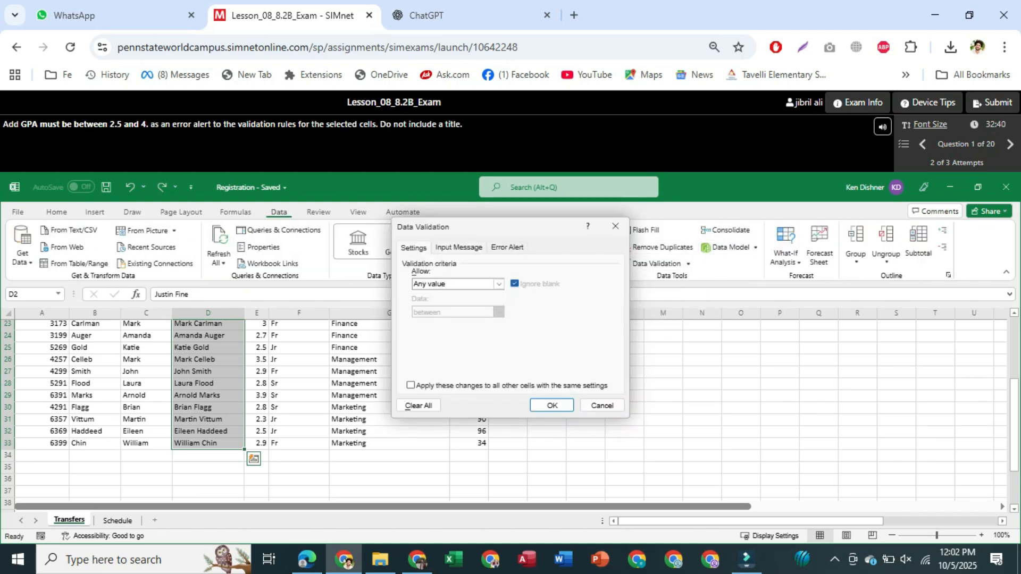
{"action": "left_click", "coordinate": [507, 248]}
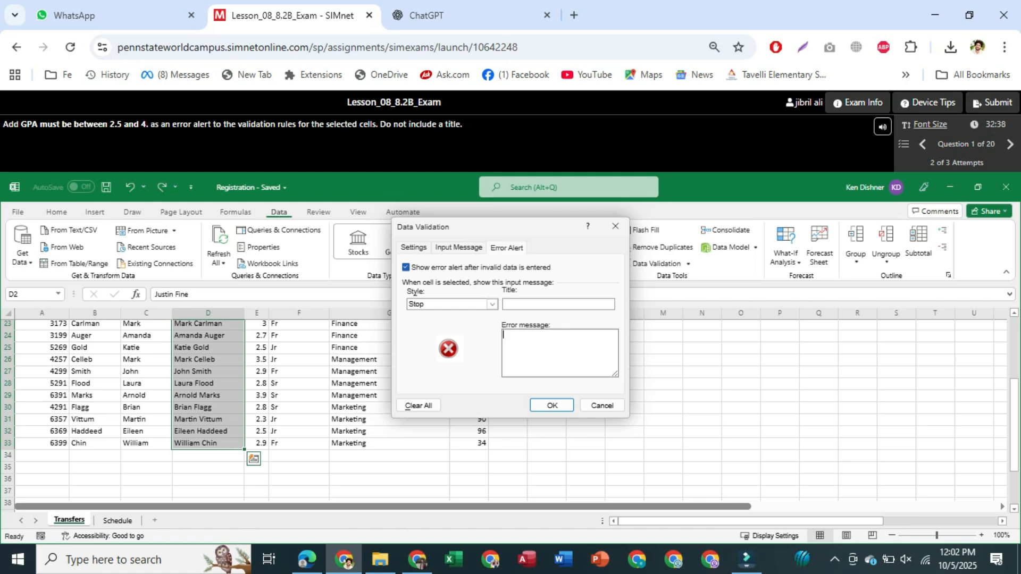
{"action": "type", "text": "GPA must be between 2.5 and 4."}
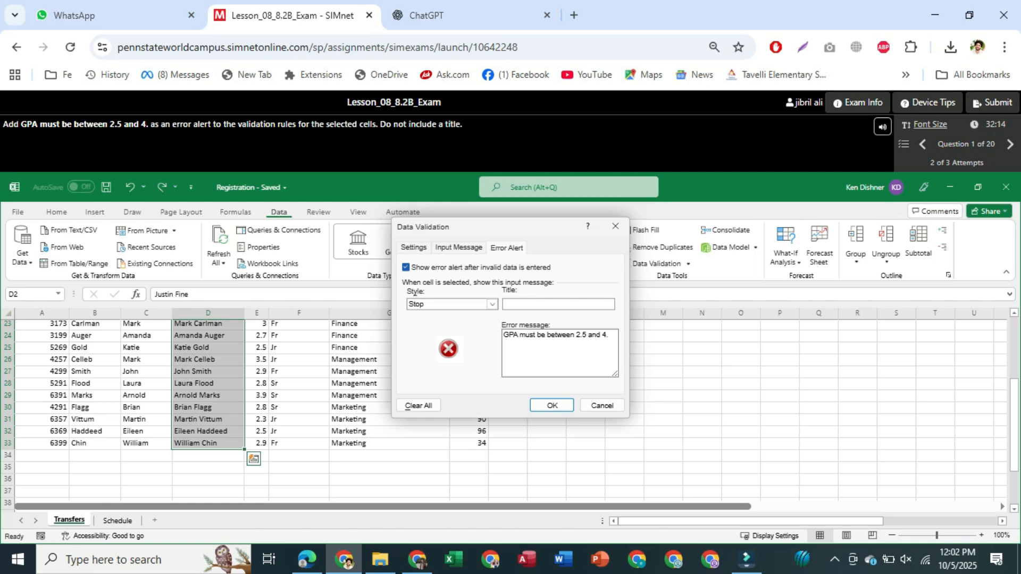
{"action": "key", "text": "Return"}
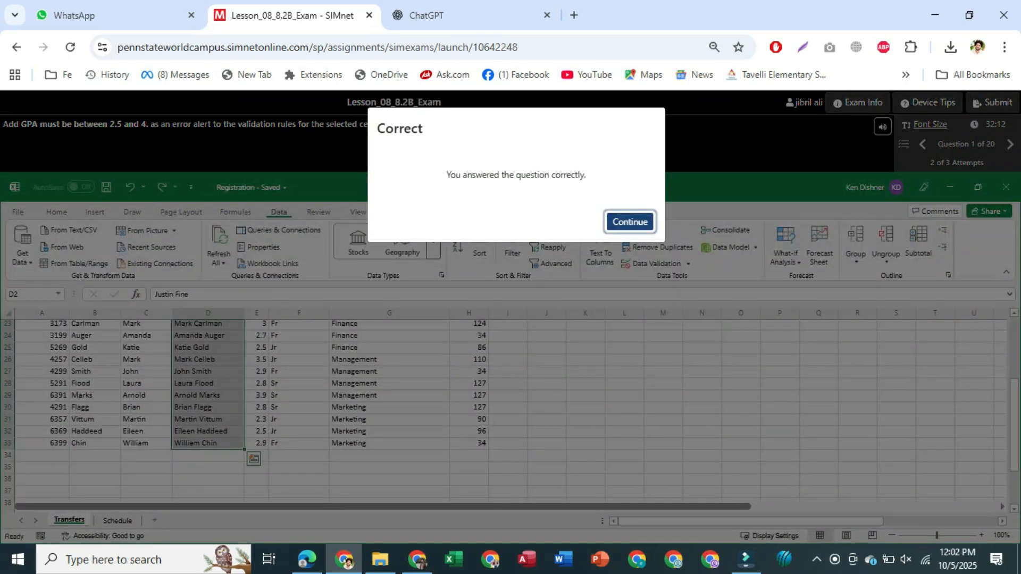
{"action": "key", "text": "Return"}
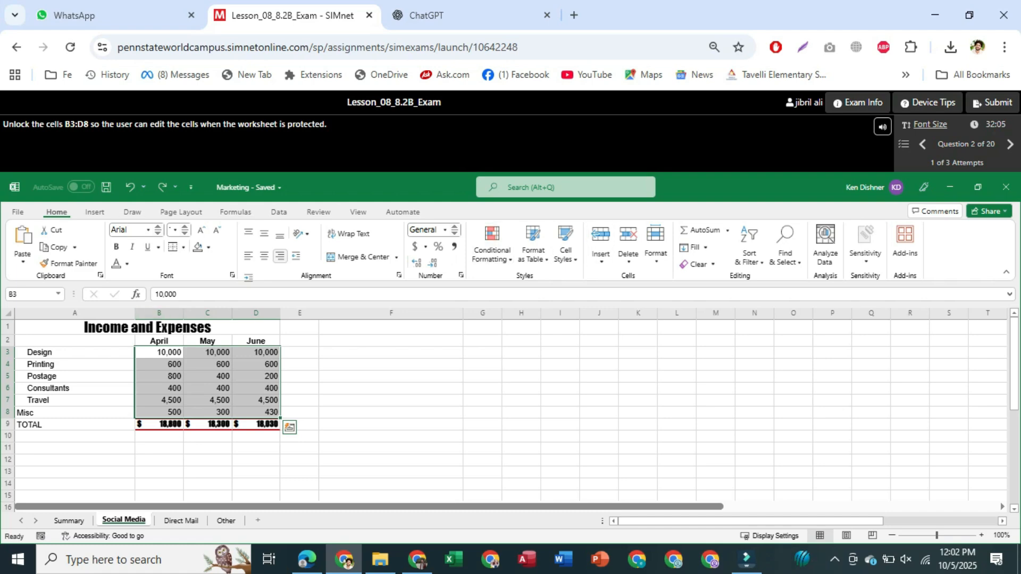
Unlock cells B3:D8 on the Social Media worksheet through their cell protection format and continue to the following question
{"action": "right_click", "coordinate": [259, 379]}
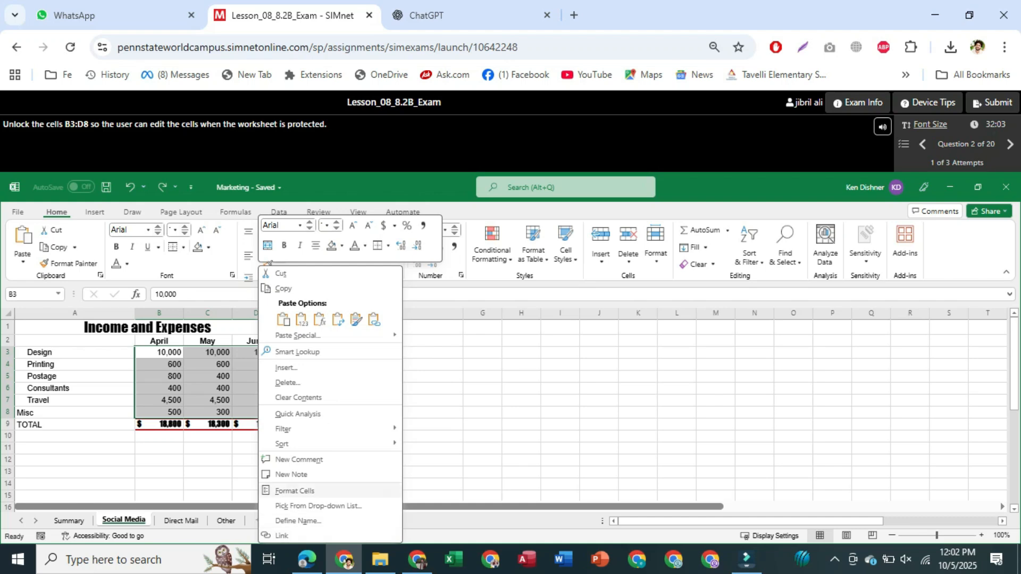
{"action": "left_click", "coordinate": [295, 490]}
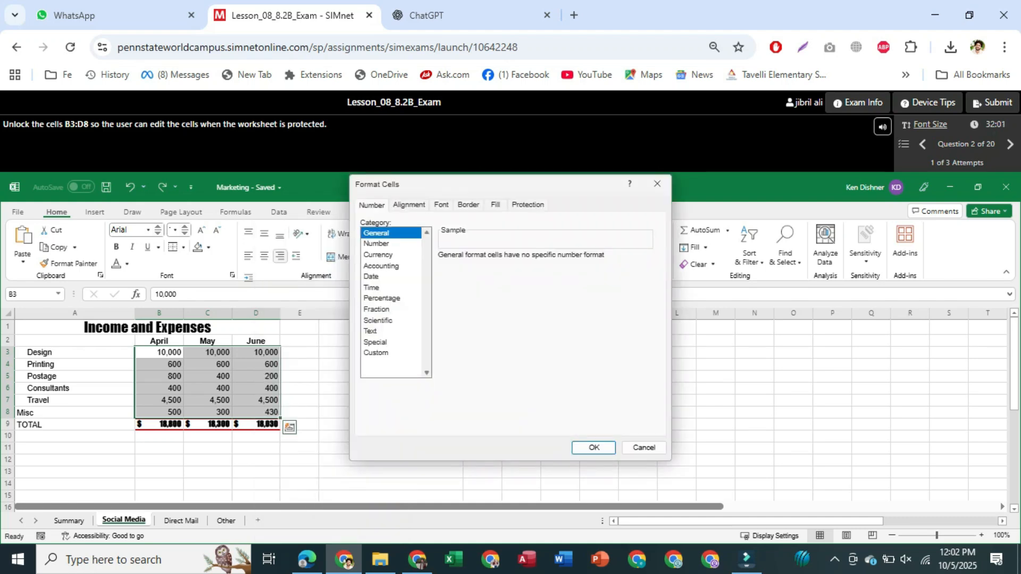
{"action": "left_click", "coordinate": [527, 205]}
{"action": "left_click", "coordinate": [365, 222]}
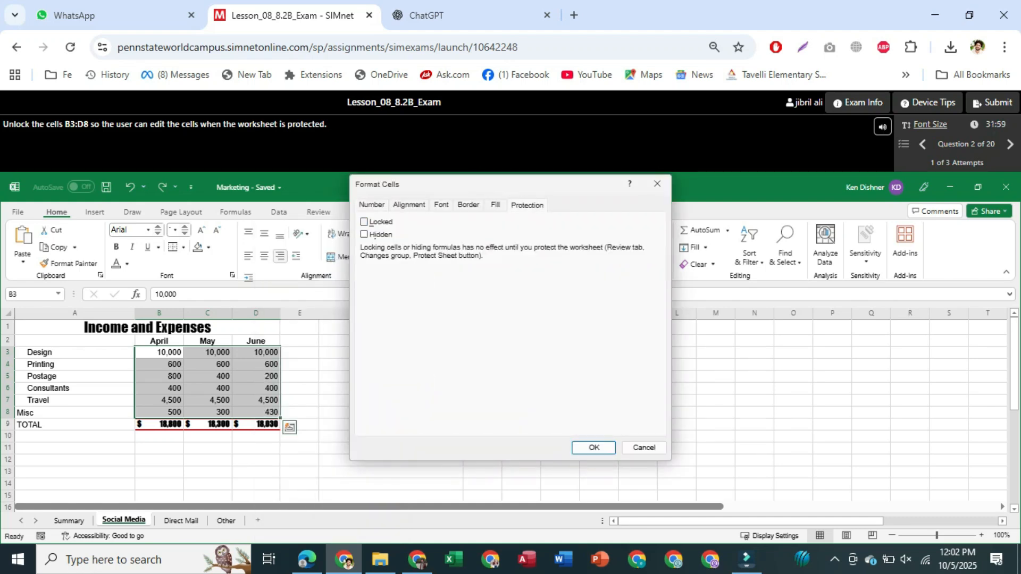
{"action": "key", "text": "Return"}
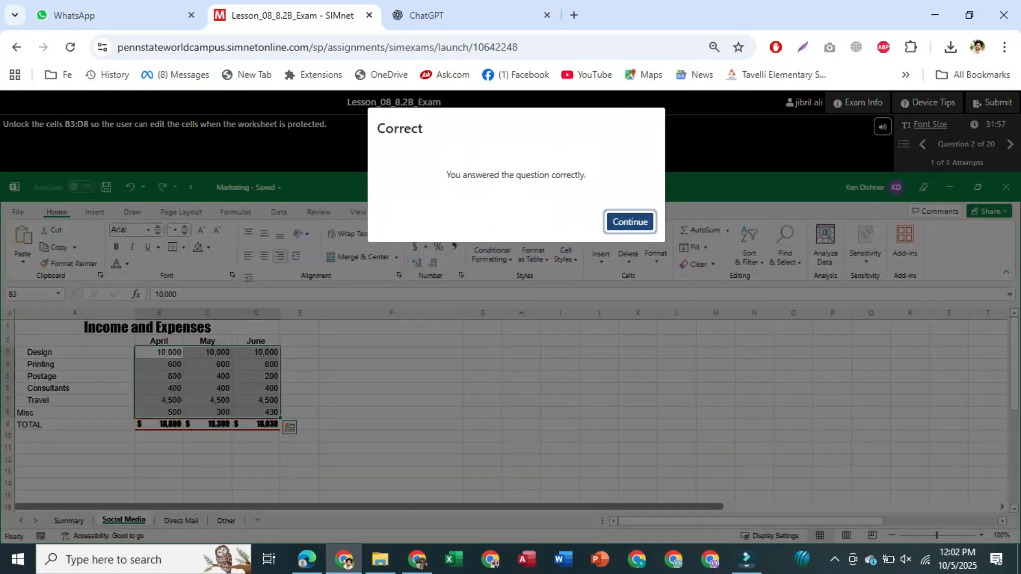
{"action": "key", "text": "Return"}
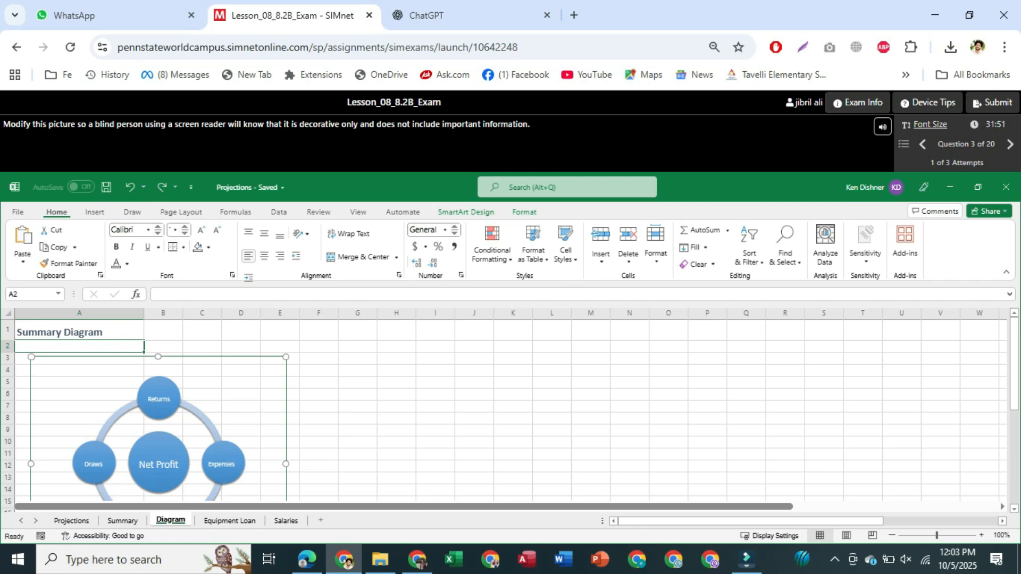
Set the SmartArt diagram's alt text to "SmartArt diagram showing the four elements that make up net profit: returns, expenses, salaries, and draws" and finish the question
{"action": "right_click", "coordinate": [268, 375]}
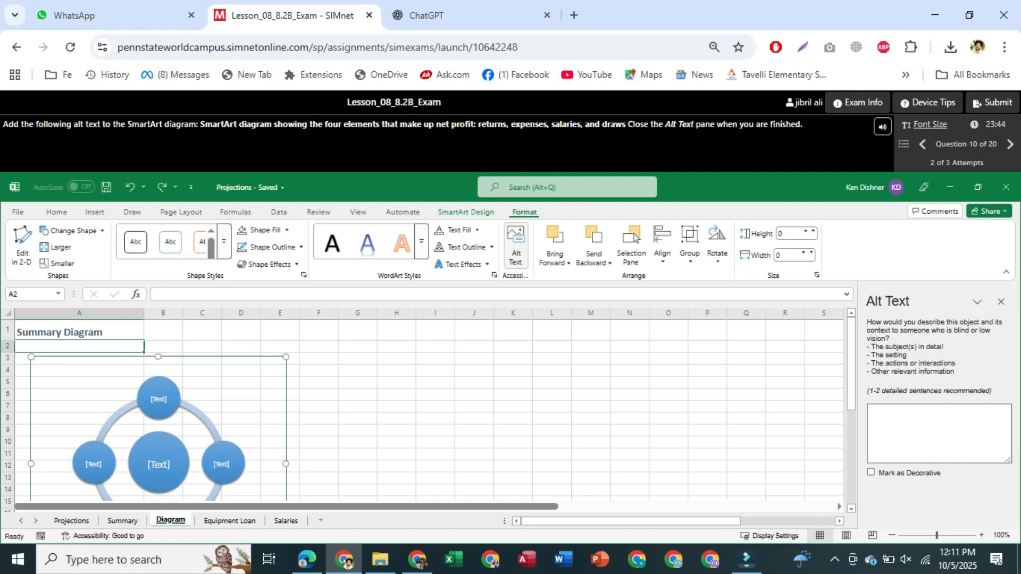
{"action": "type", "text": "SmartArt diagram showing the fo"}
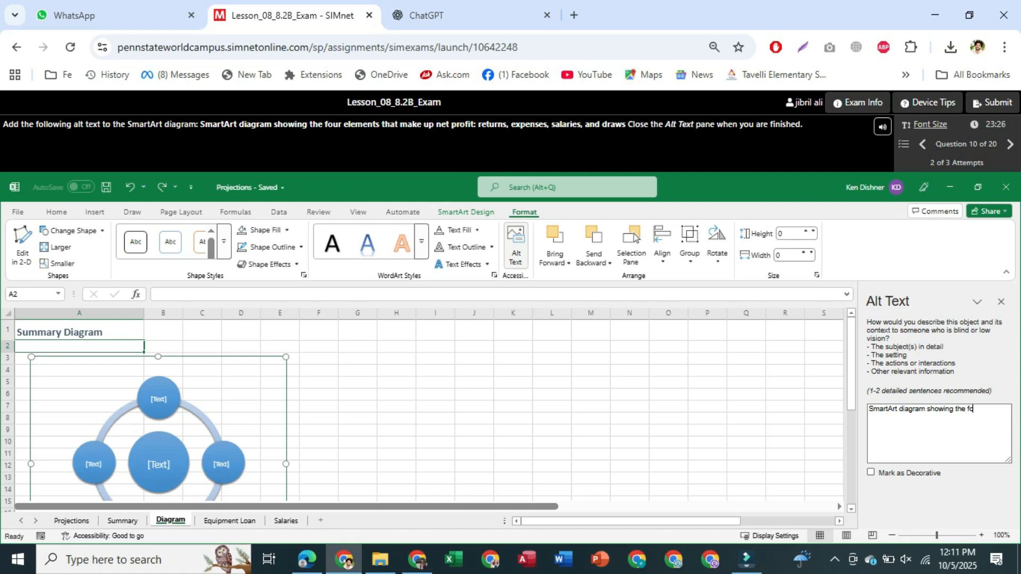
{"action": "type", "text": "ur "}
{"action": "type", "text": "e"}
{"action": "type", "text": "lemen"}
{"action": "type", "text": "ts"}
{"action": "type", "text": " tha"}
{"action": "type", "text": "t make "}
{"action": "type", "text": "up"}
{"action": "type", "text": " net"}
{"action": "type", "text": " pro"}
{"action": "type", "text": "fit"}
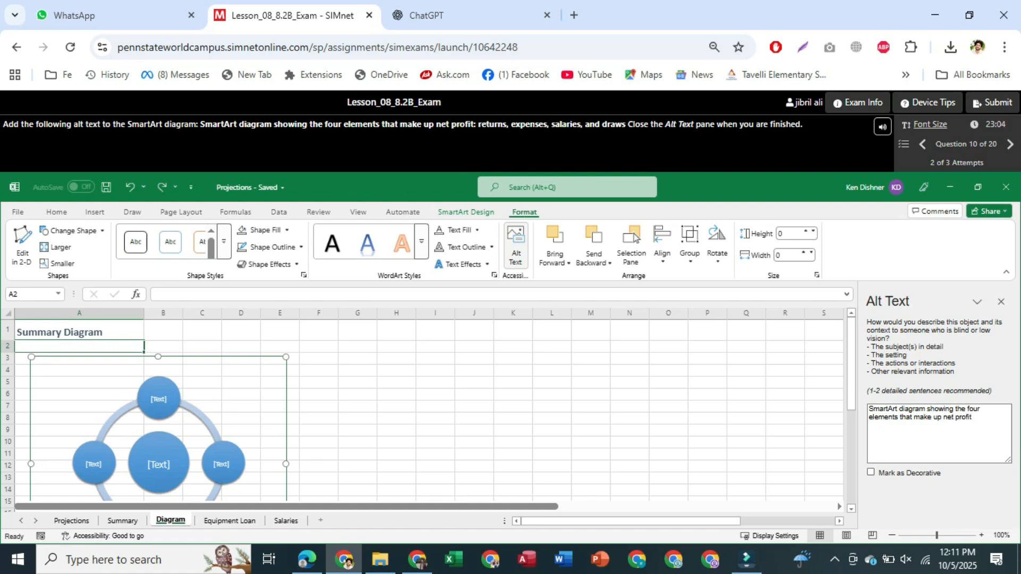
{"action": "type", "text": ": returns, expenses, sa"}
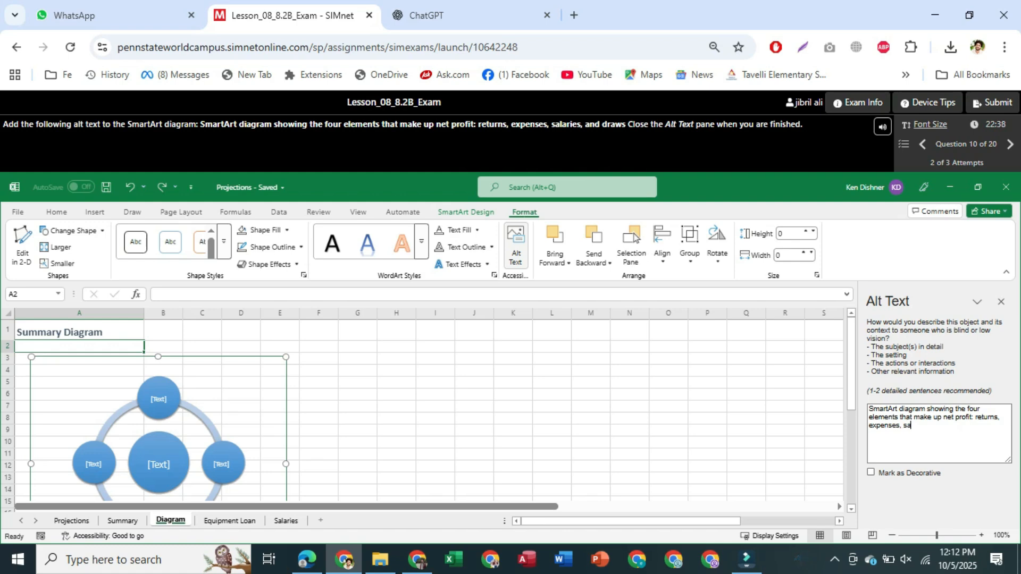
{"action": "type", "text": "laries, and draws"}
{"action": "key", "text": "Tab"}
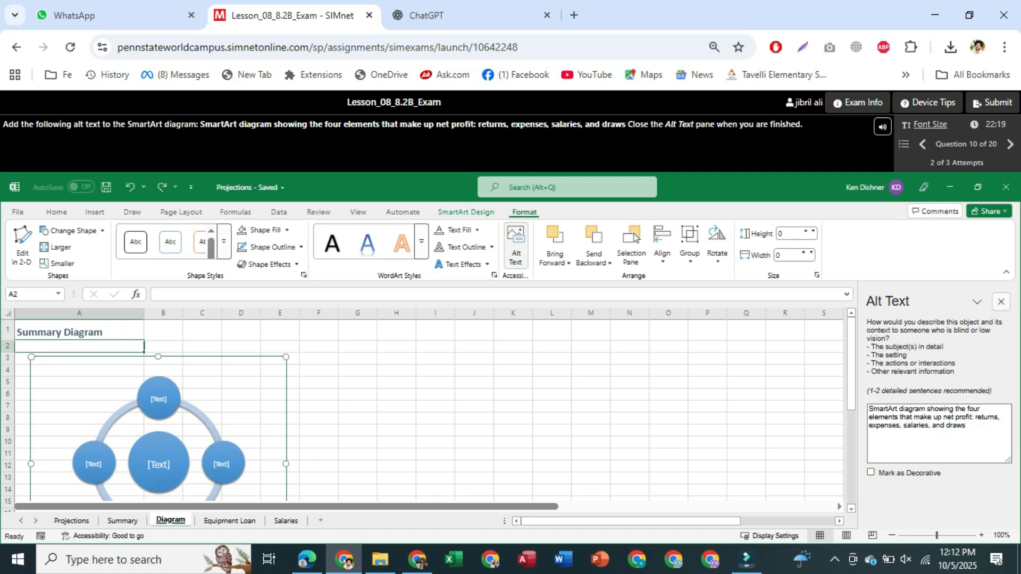
{"action": "left_click", "coordinate": [1001, 301]}
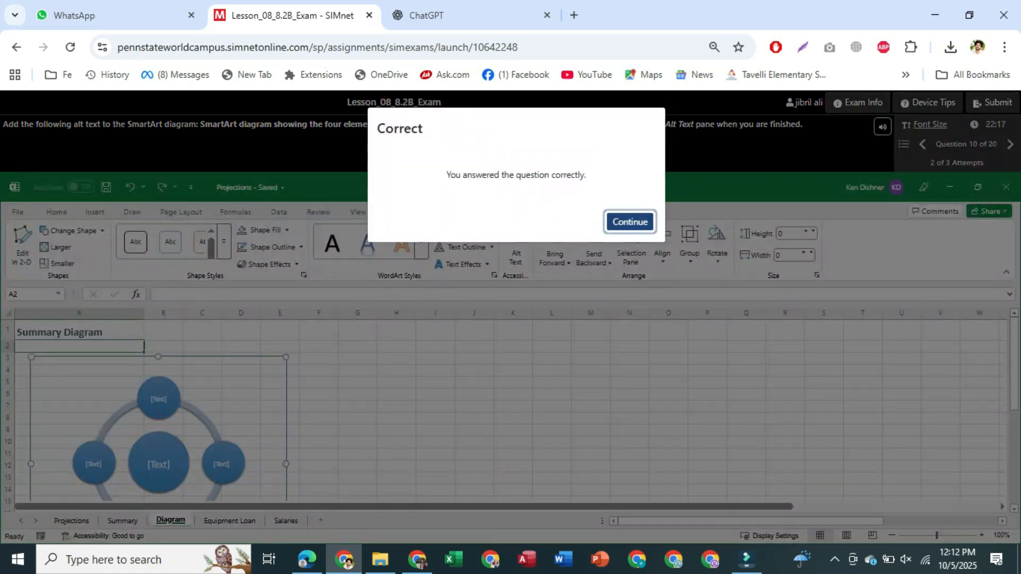
{"action": "key", "text": "Return"}
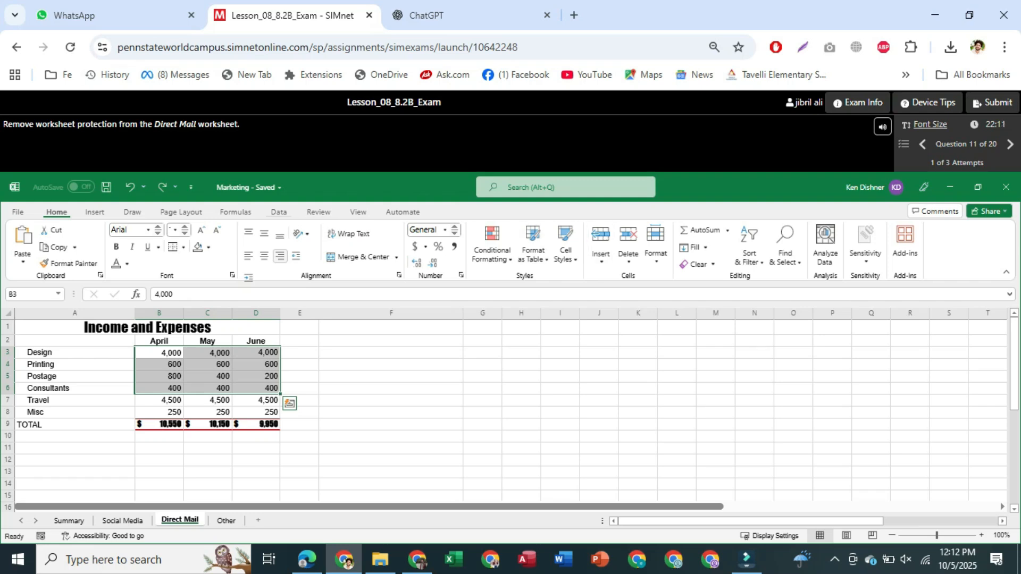
Remove the worksheet protection from the Direct Mail worksheet and continue to question 12
{"action": "left_click", "coordinate": [319, 212]}
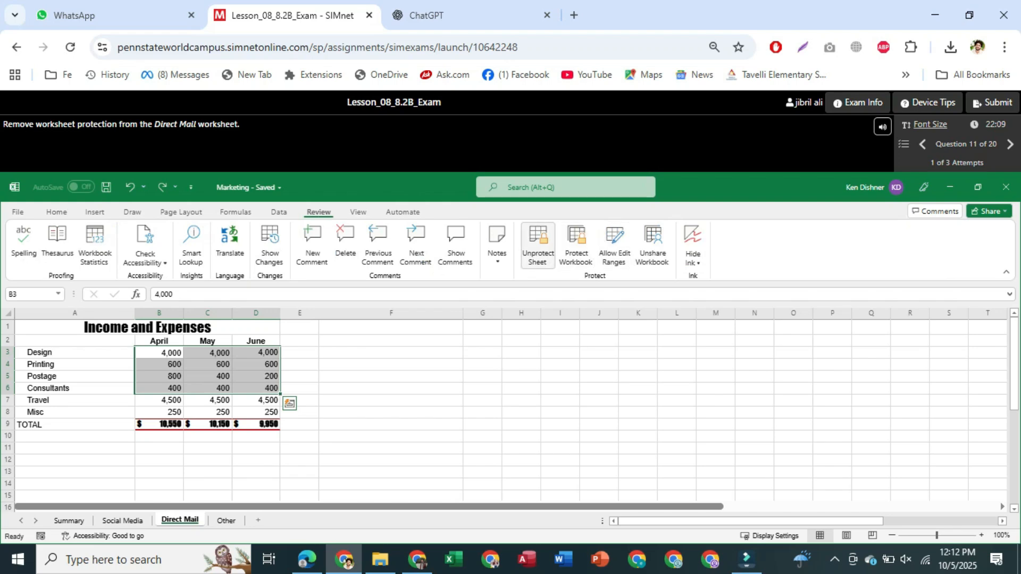
{"action": "left_click", "coordinate": [537, 244]}
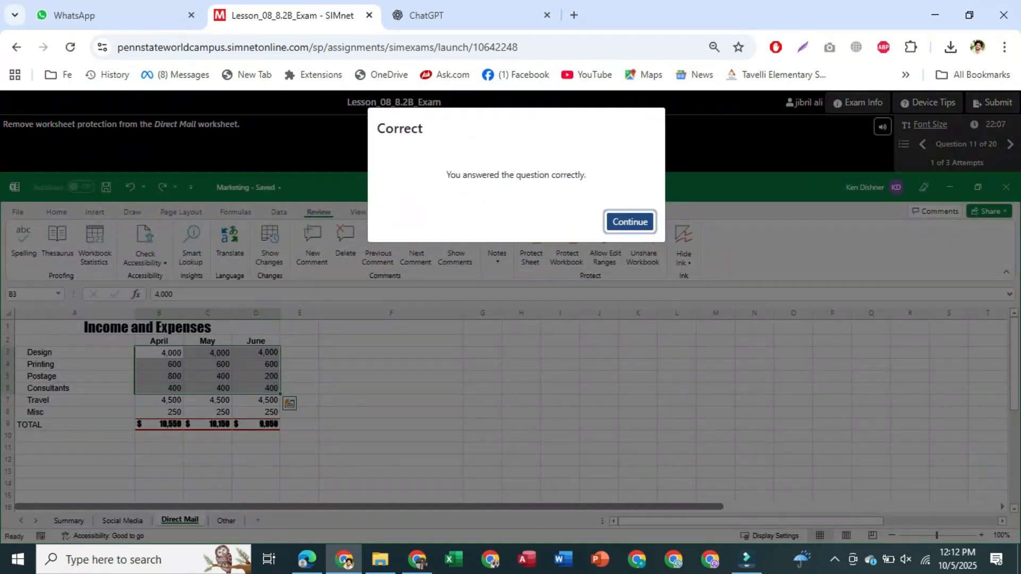
{"action": "key", "text": "Return"}
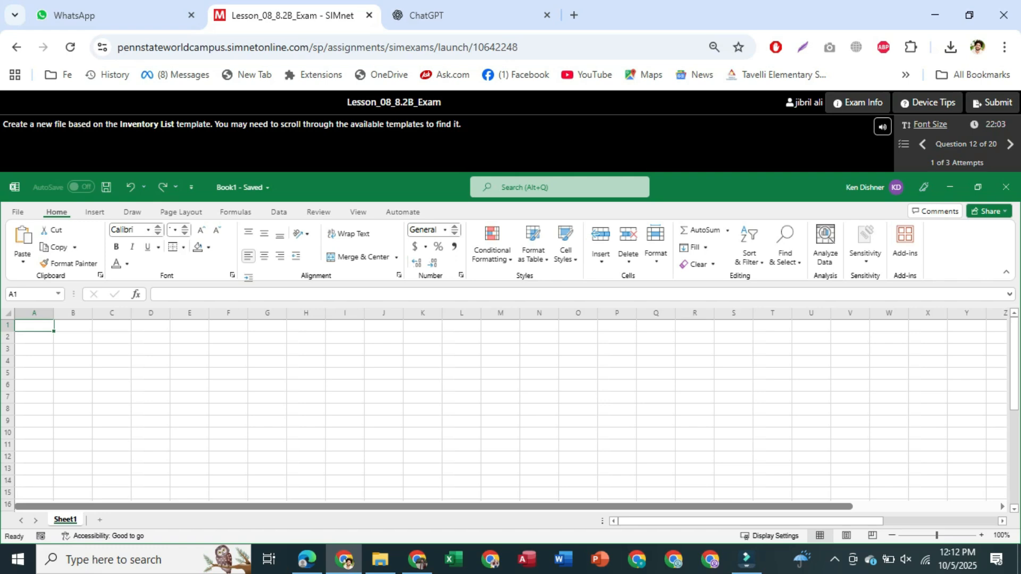
Create a new workbook from the Inventory list template and continue to question 13
{"action": "left_click", "coordinate": [17, 212]}
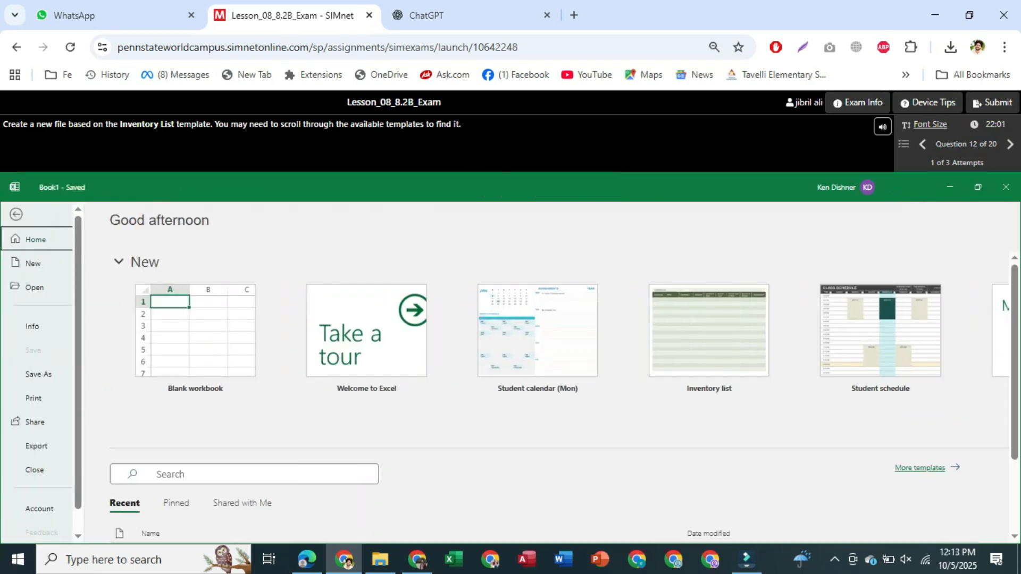
{"action": "left_click", "coordinate": [33, 264]}
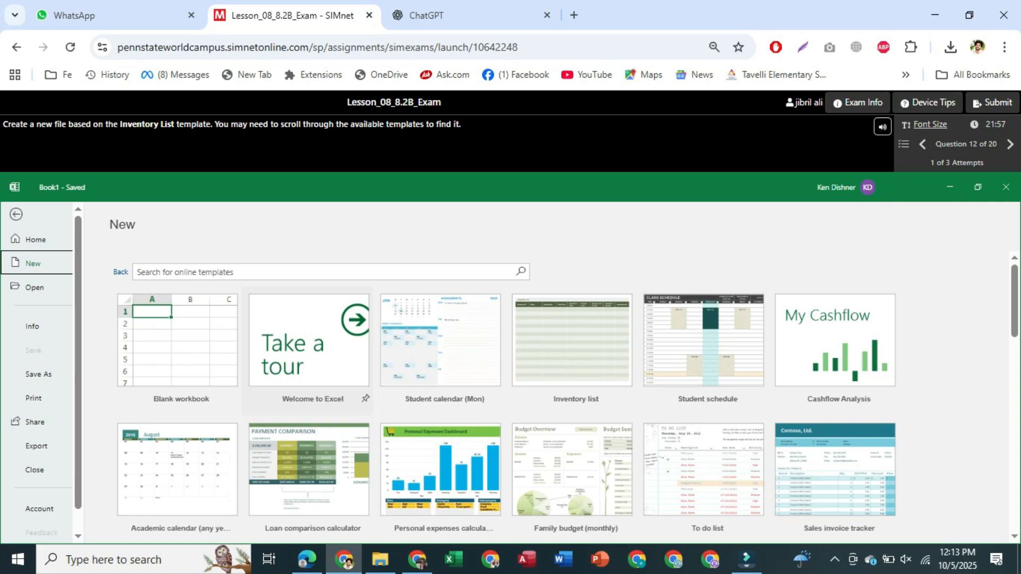
{"action": "left_click", "coordinate": [572, 341]}
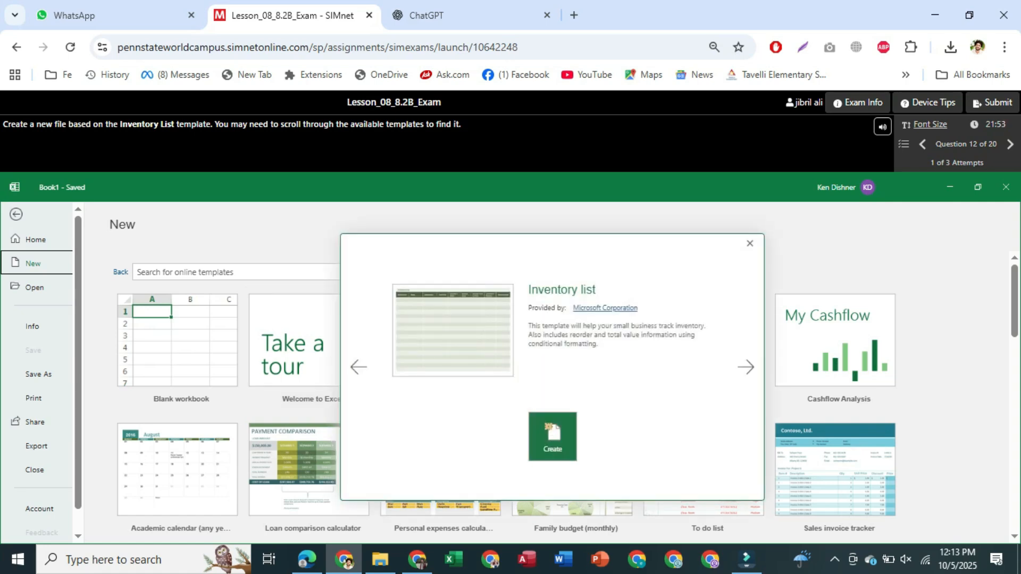
{"action": "left_click", "coordinate": [553, 437]}
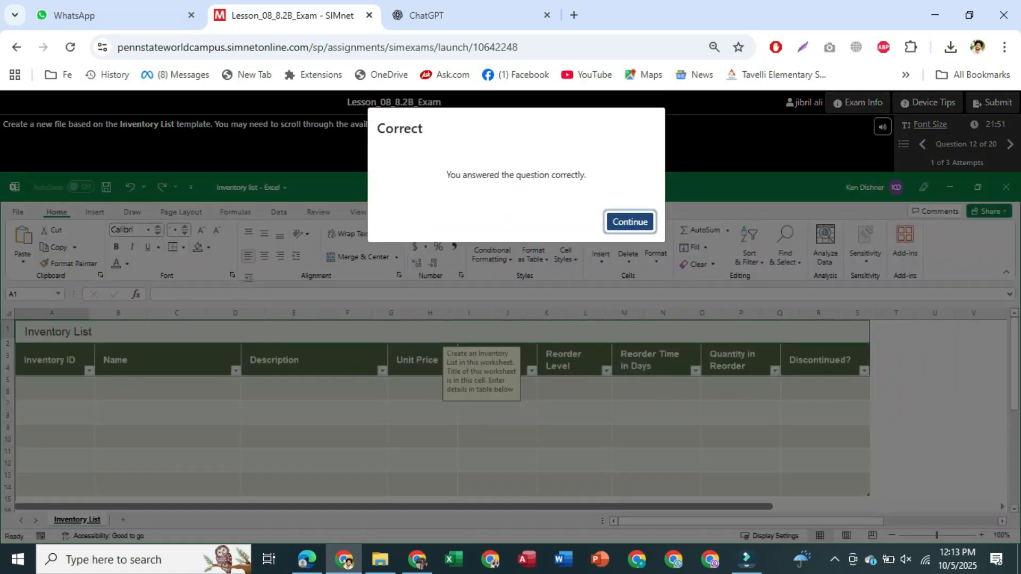
{"action": "key", "text": "Return"}
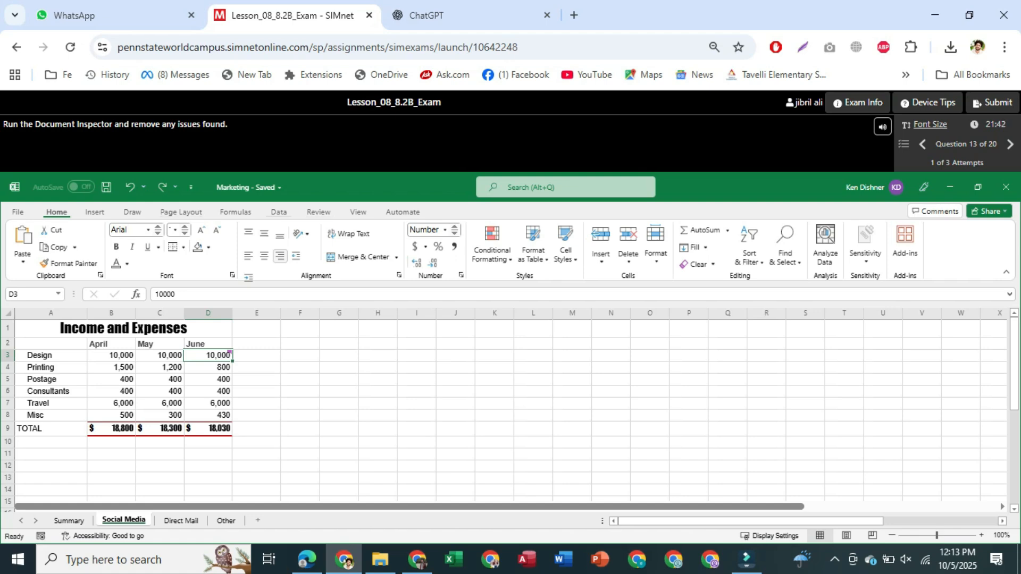
Try to answer question 13 by running the accessibility check on the Marketing workbook
{"action": "left_click", "coordinate": [279, 211]}
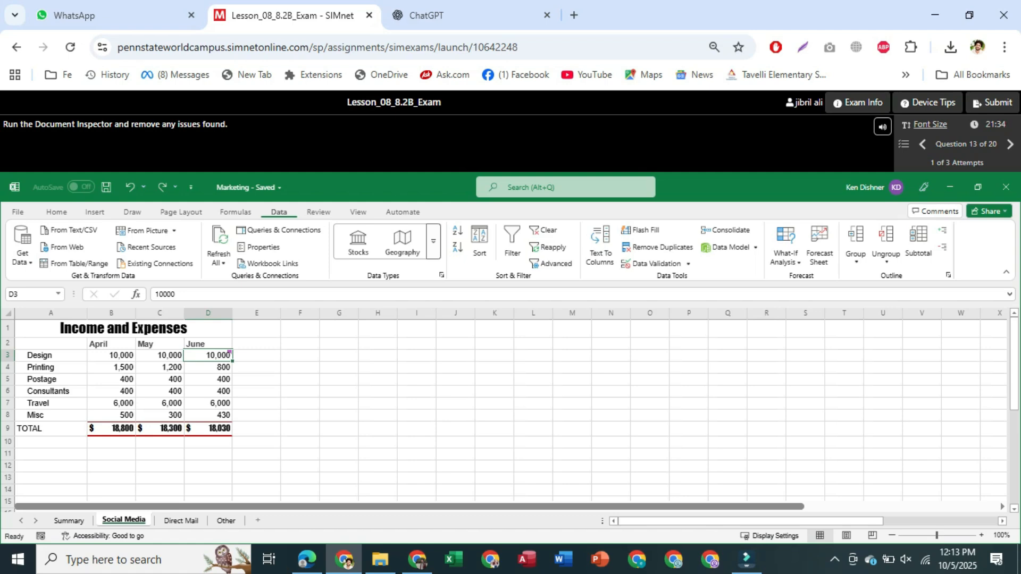
{"action": "left_click", "coordinate": [319, 212]}
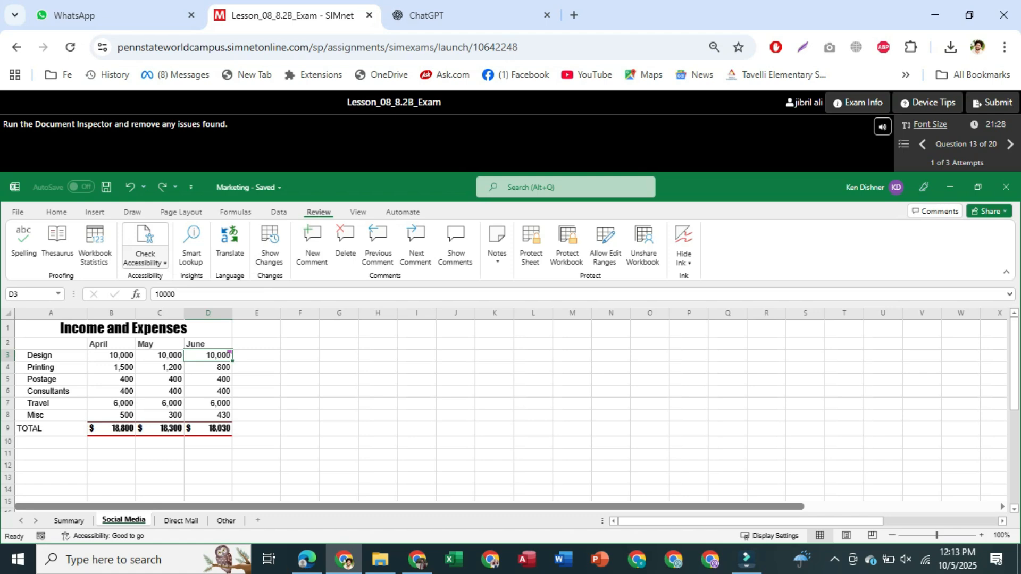
{"action": "left_click", "coordinate": [145, 244]}
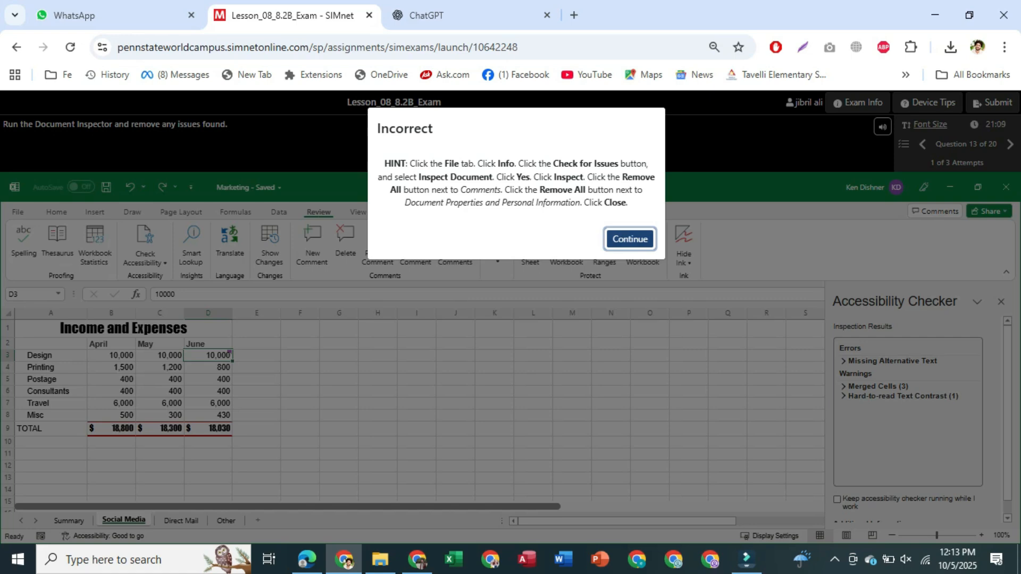
{"action": "key", "text": "Return"}
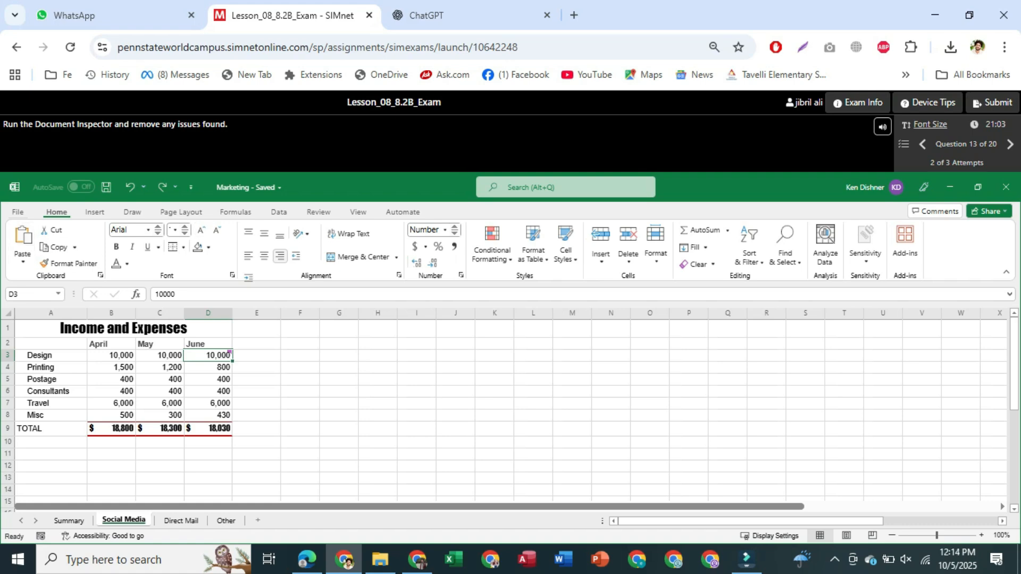
Start the Document Inspector for the Marketing workbook, saving the file first
{"action": "left_click", "coordinate": [17, 212]}
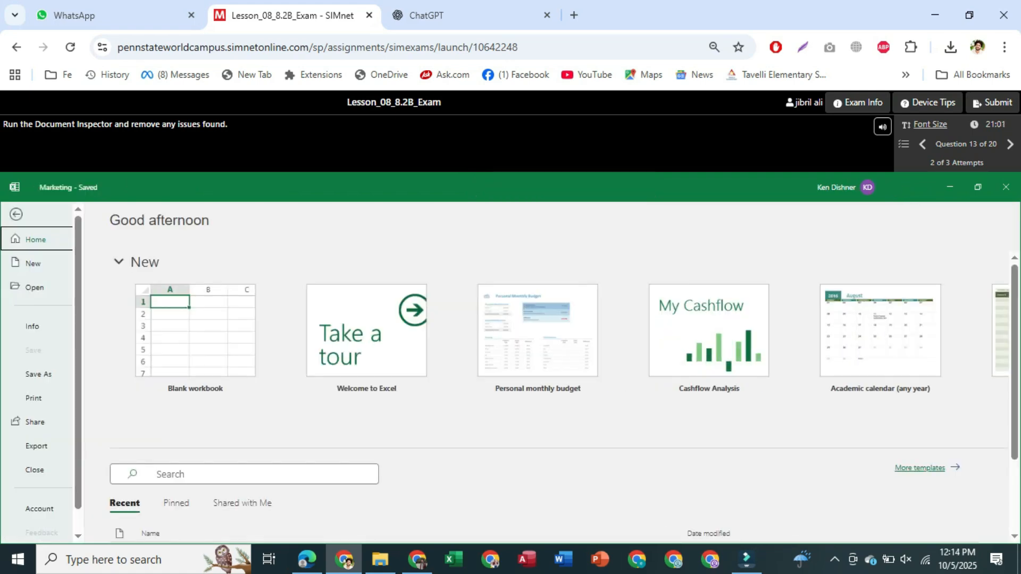
{"action": "left_click", "coordinate": [32, 326]}
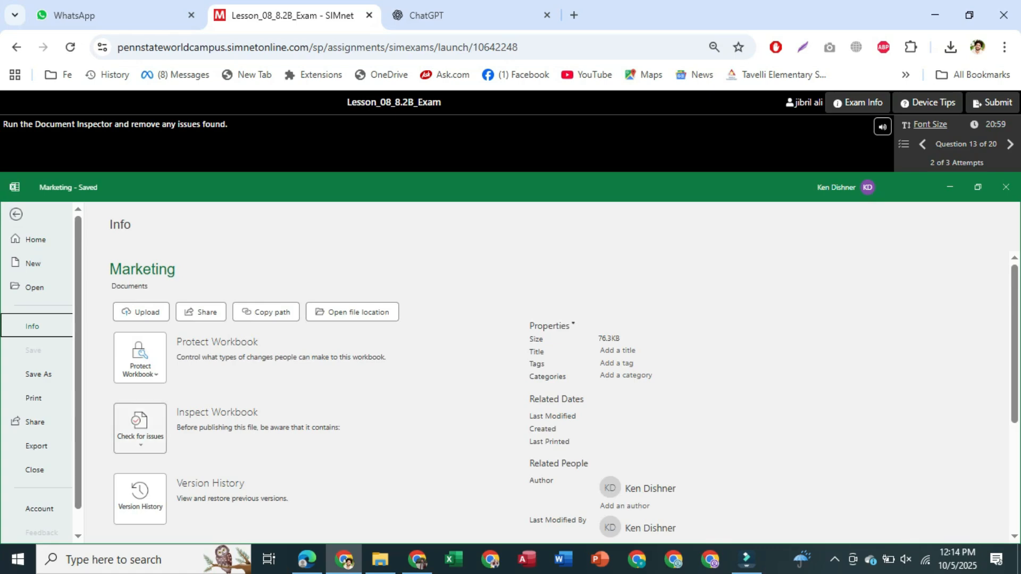
{"action": "left_click", "coordinate": [140, 428]}
{"action": "left_click", "coordinate": [170, 304]}
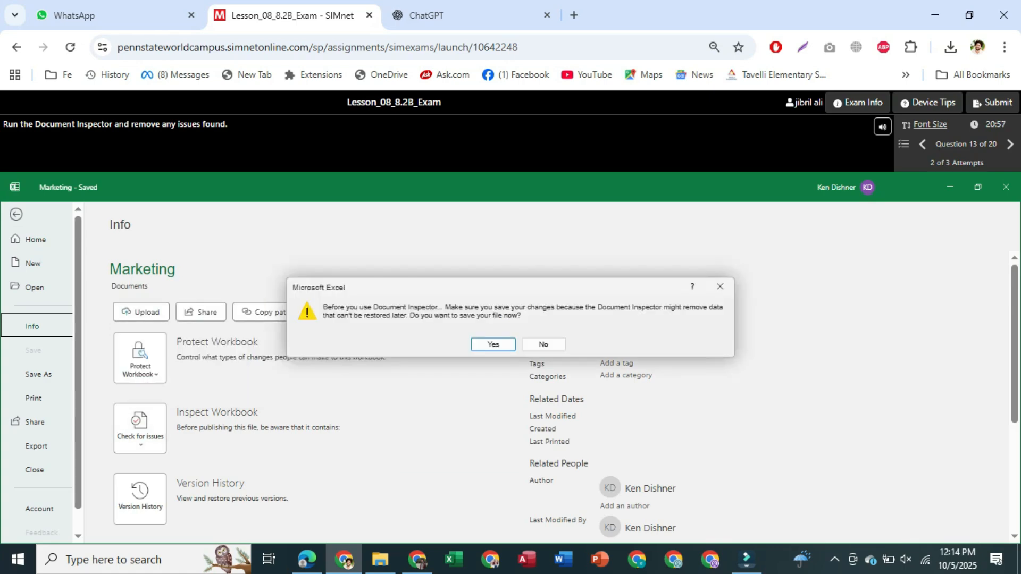
{"action": "key", "text": "Return"}
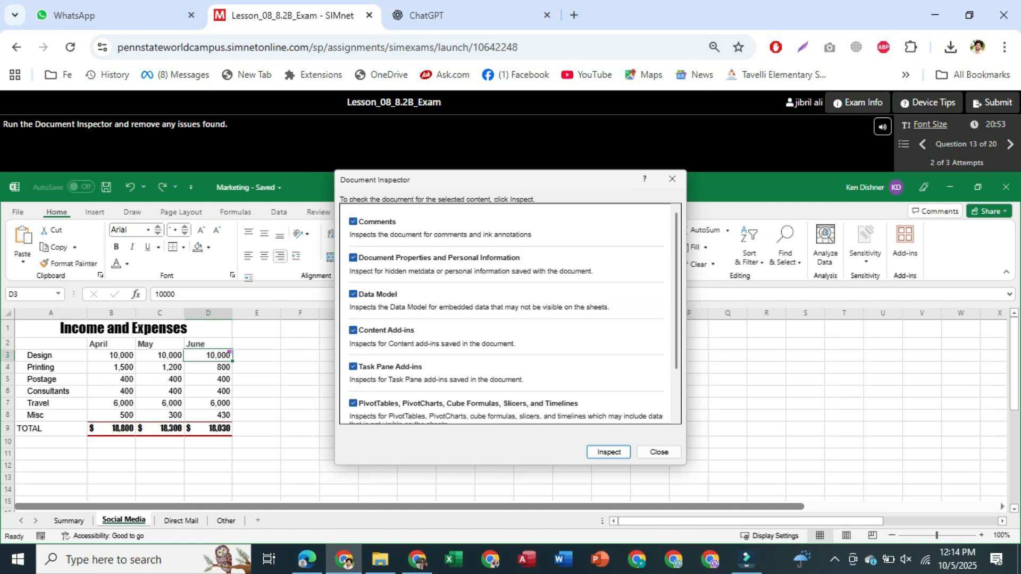
Inspect the workbook, remove all comments and all document properties and personal information, and continue to question 14
{"action": "scroll", "coordinate": [508, 313], "scroll_direction": "down", "scroll_amount": 3}
{"action": "scroll", "coordinate": [508, 313], "scroll_direction": "up", "scroll_amount": 3}
{"action": "left_click", "coordinate": [609, 452]}
{"action": "left_click", "coordinate": [617, 217]}
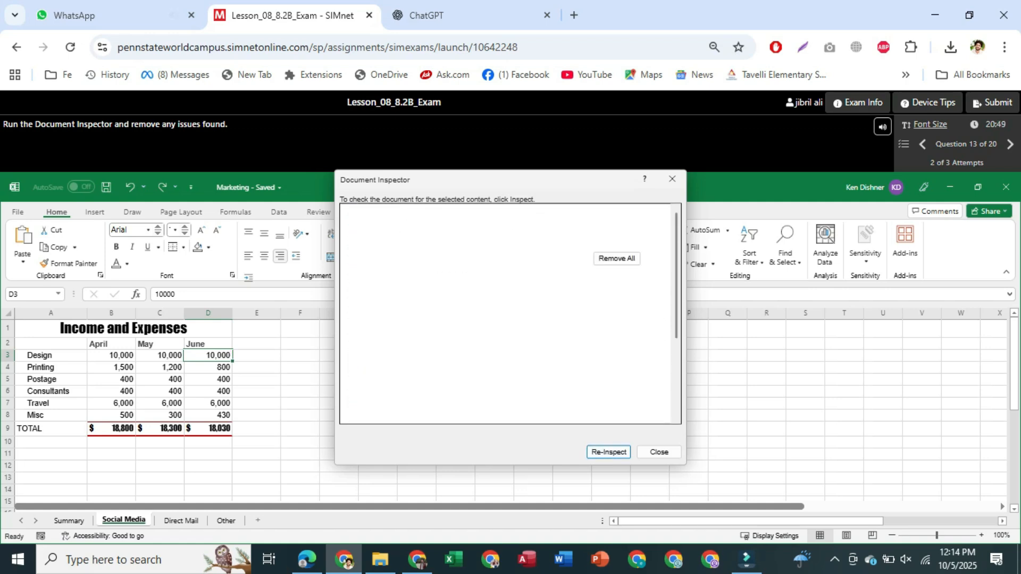
{"action": "left_click", "coordinate": [617, 258]}
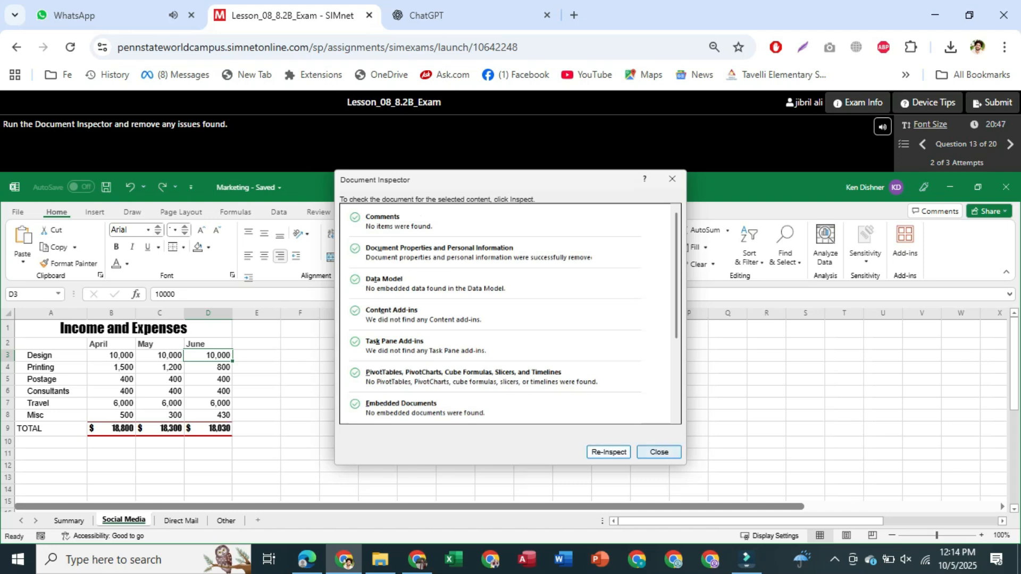
{"action": "left_click", "coordinate": [659, 452]}
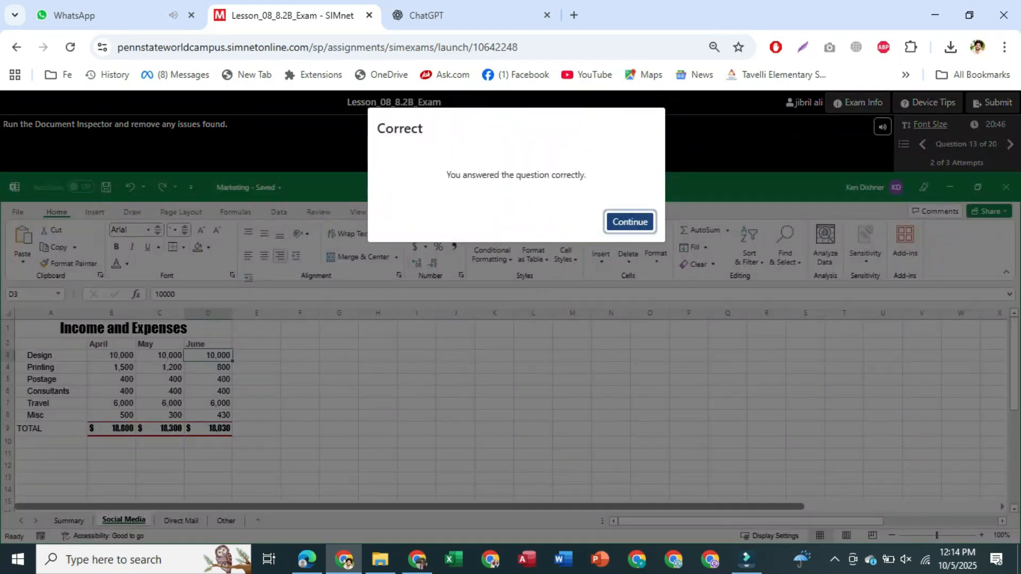
{"action": "key", "text": "Return"}
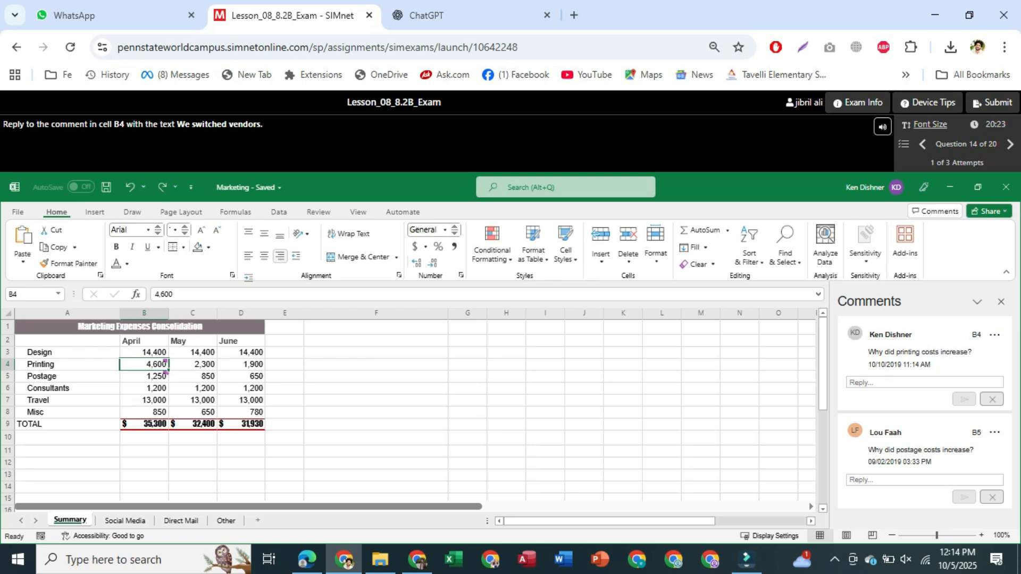
Reply to the comment in cell B4 with "We switched vendors" and continue to question 15
{"action": "type", "text": "We swit"}
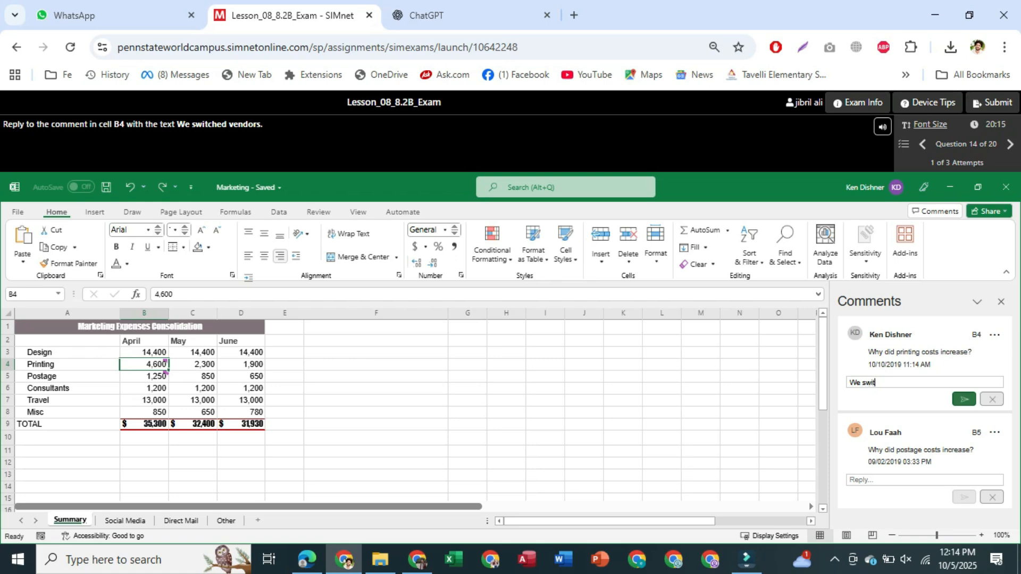
{"action": "type", "text": "ched vendors"}
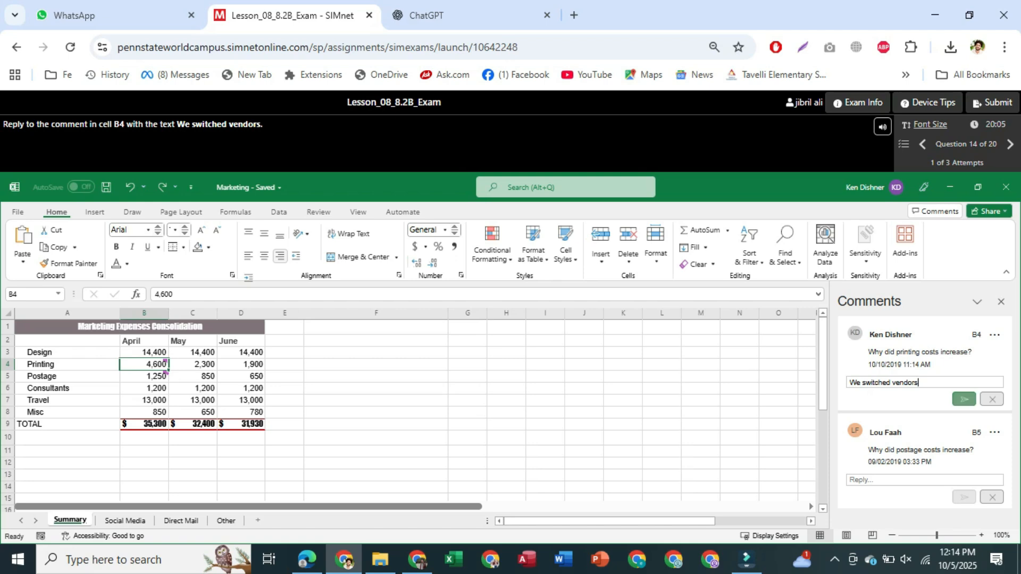
{"action": "left_click", "coordinate": [964, 400]}
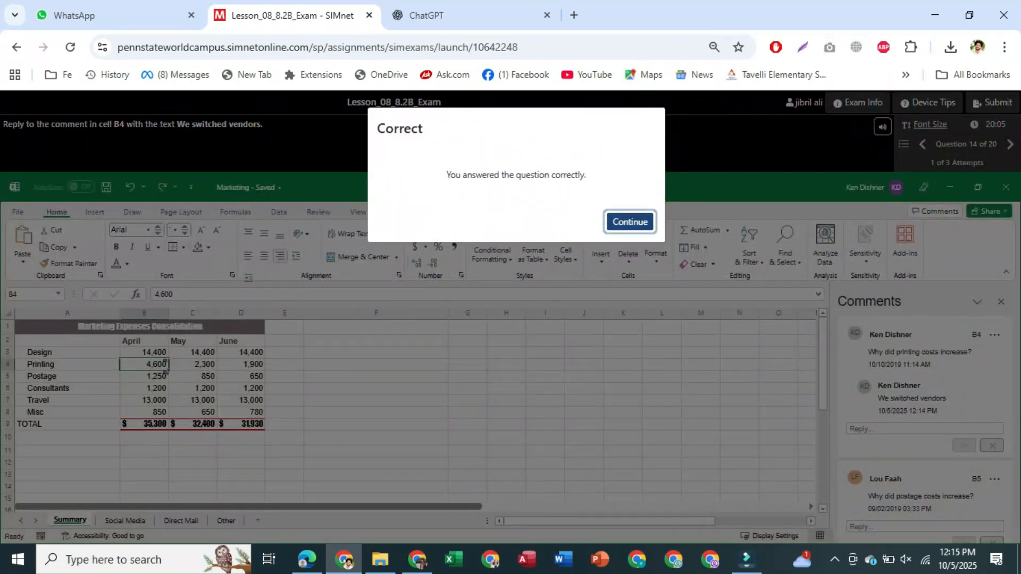
{"action": "left_click", "coordinate": [630, 222]}
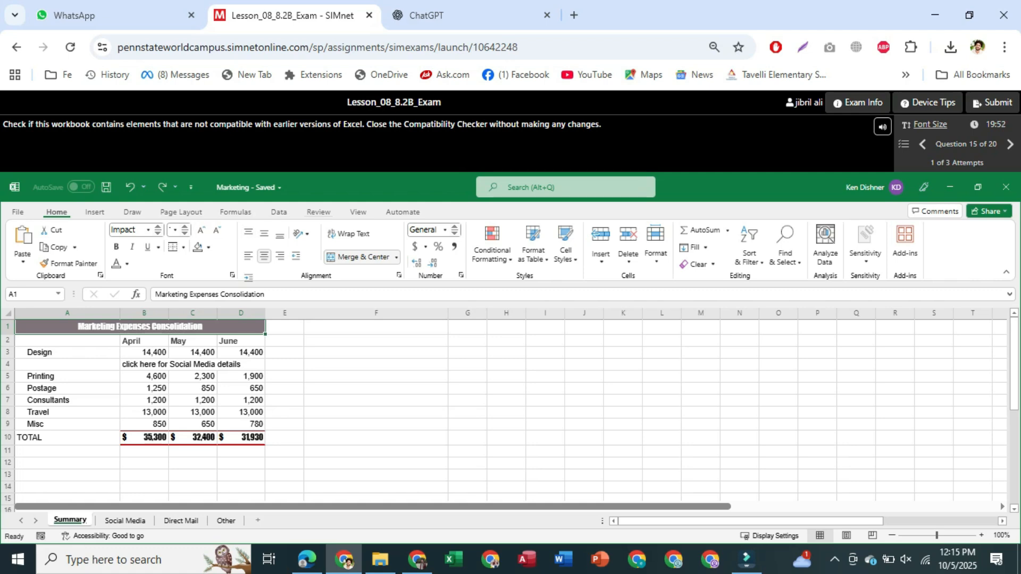
Try to answer the compatibility question by running the accessibility check
{"action": "left_click", "coordinate": [318, 212]}
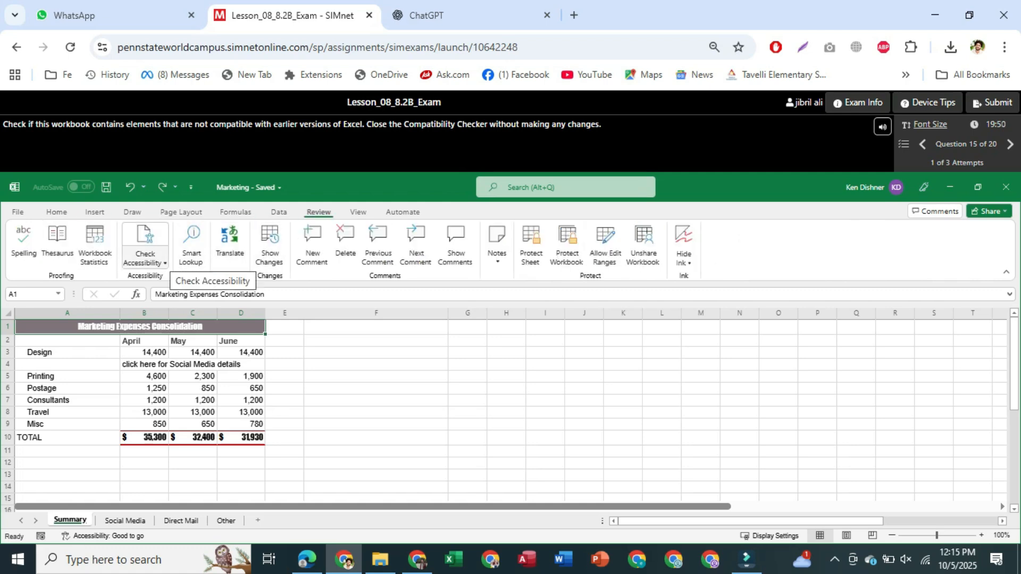
{"action": "left_click", "coordinate": [145, 239]}
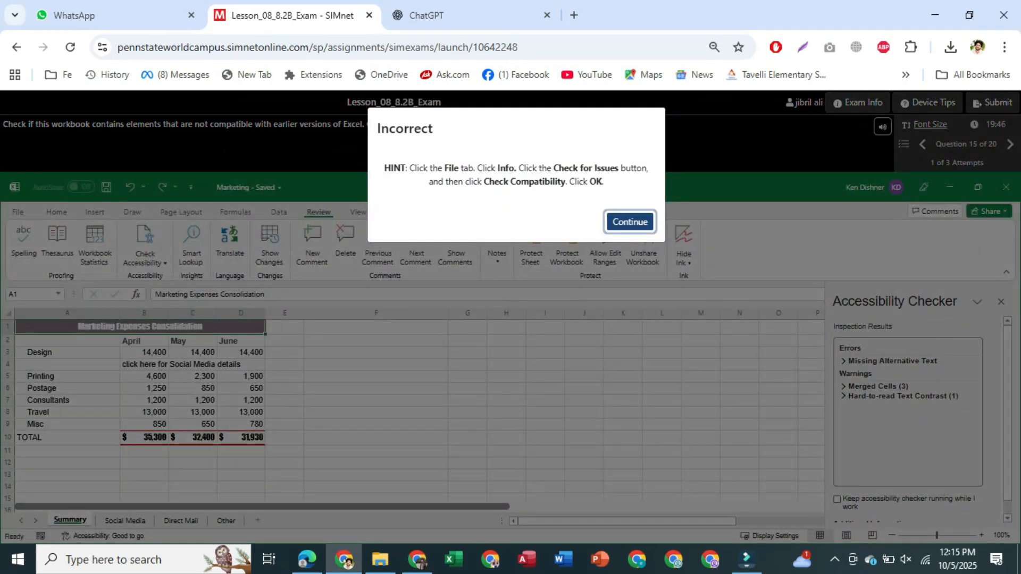
{"action": "key", "text": "Return"}
Check the Marketing workbook's compatibility with earlier versions of Excel
{"action": "left_click", "coordinate": [18, 212]}
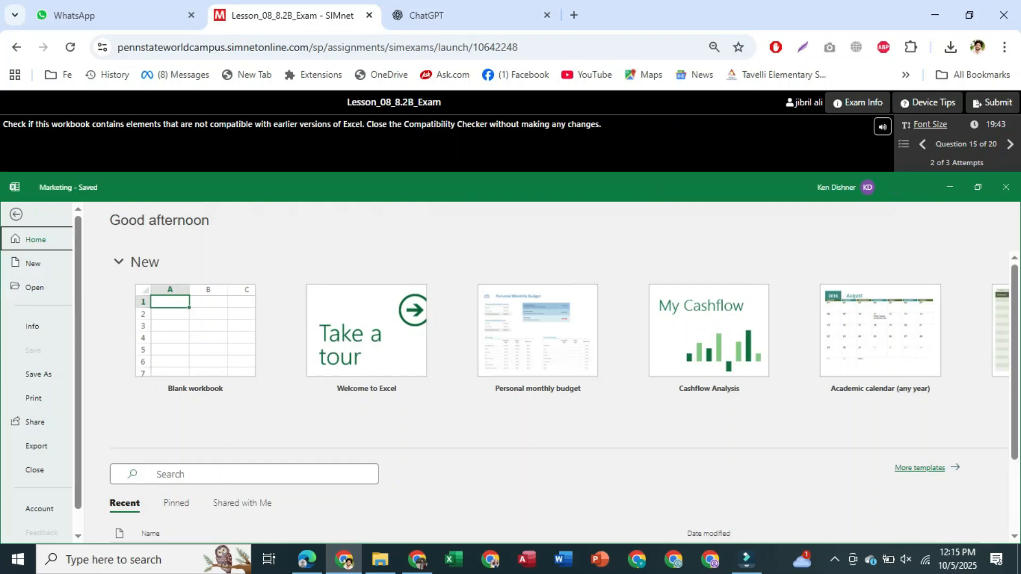
{"action": "left_click", "coordinate": [33, 327]}
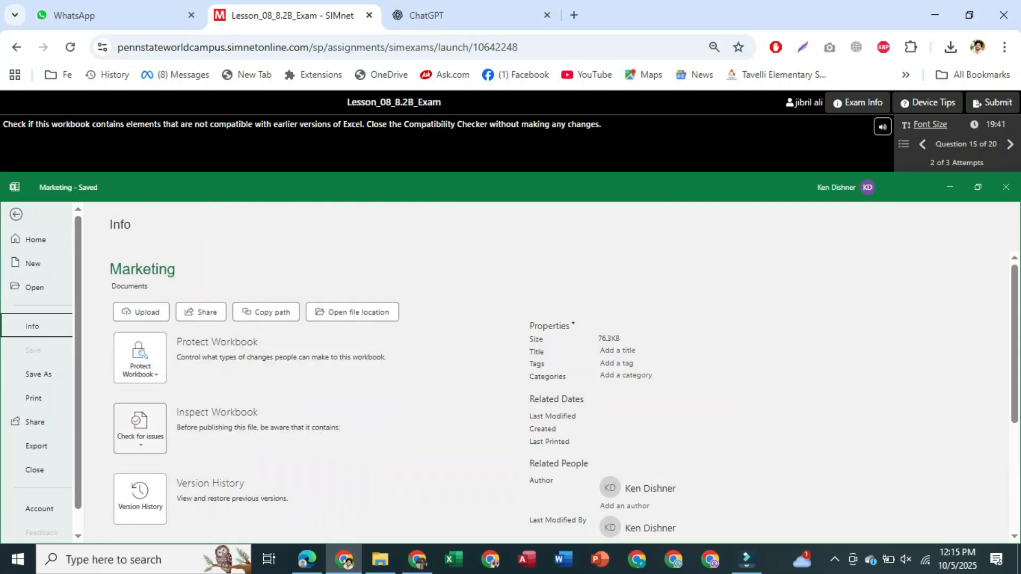
{"action": "left_click", "coordinate": [140, 429]}
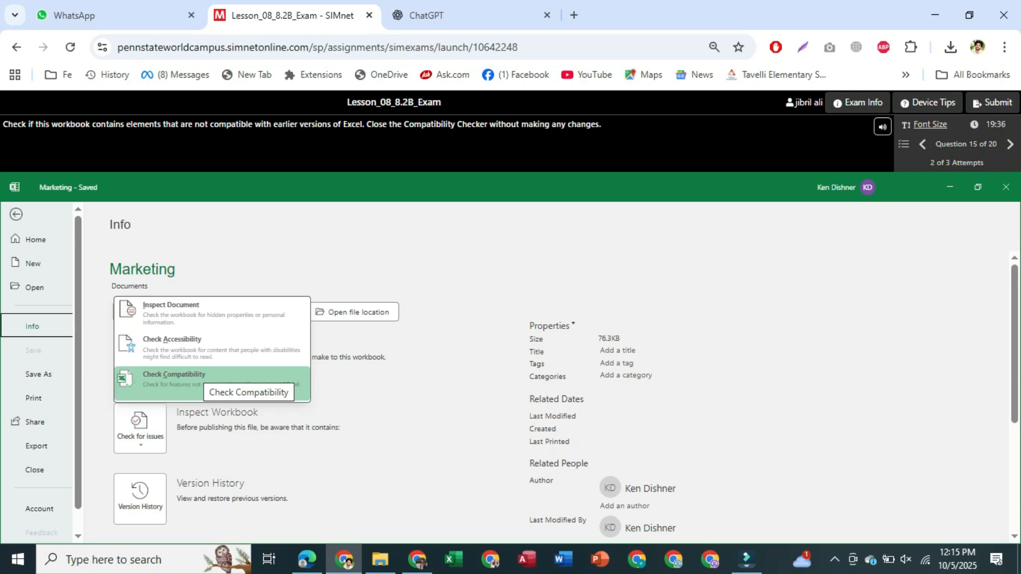
{"action": "left_click", "coordinate": [175, 379]}
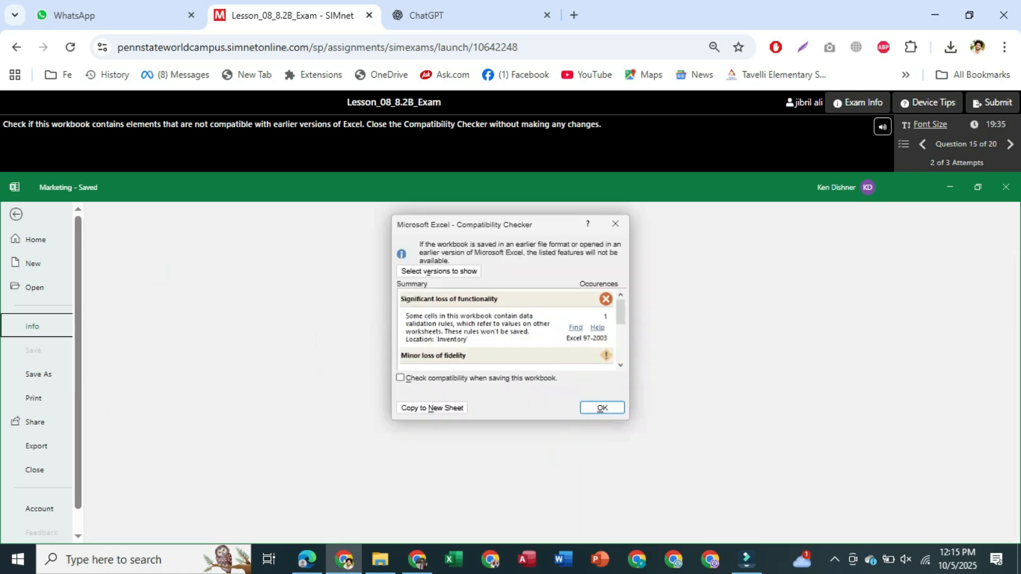